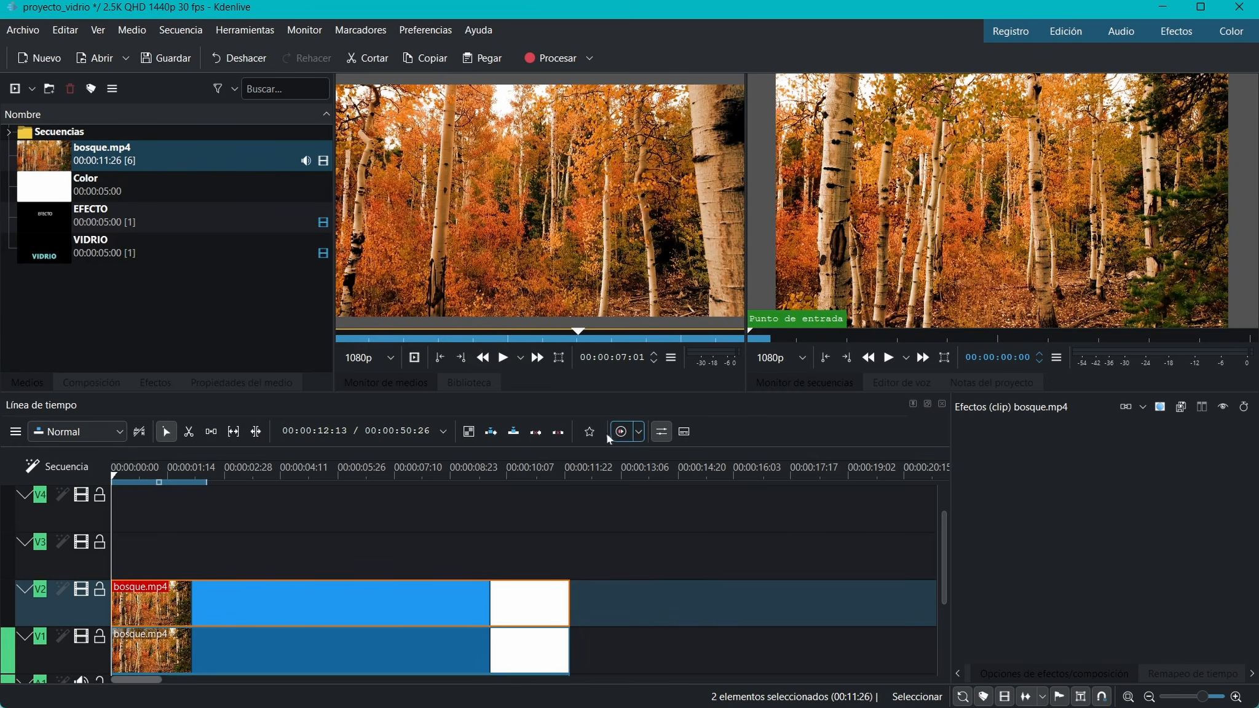
# Step: Apply the Transformar effect to the bosque.mp4 clip on track V2 and set its scale to about 130%
pyautogui.click(589, 431)
pyautogui.moveTo(610, 475); pyautogui.dragTo(251, 600)
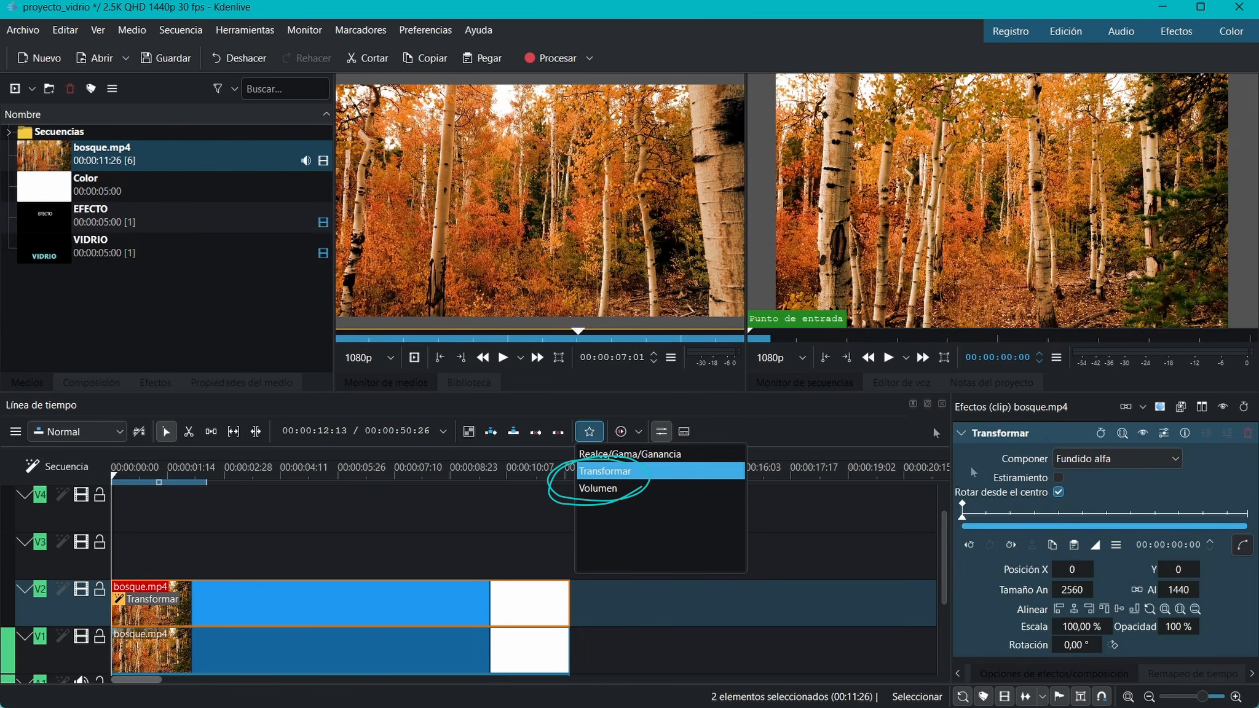
pyautogui.moveTo(1067, 628); pyautogui.dragTo(1088, 627)
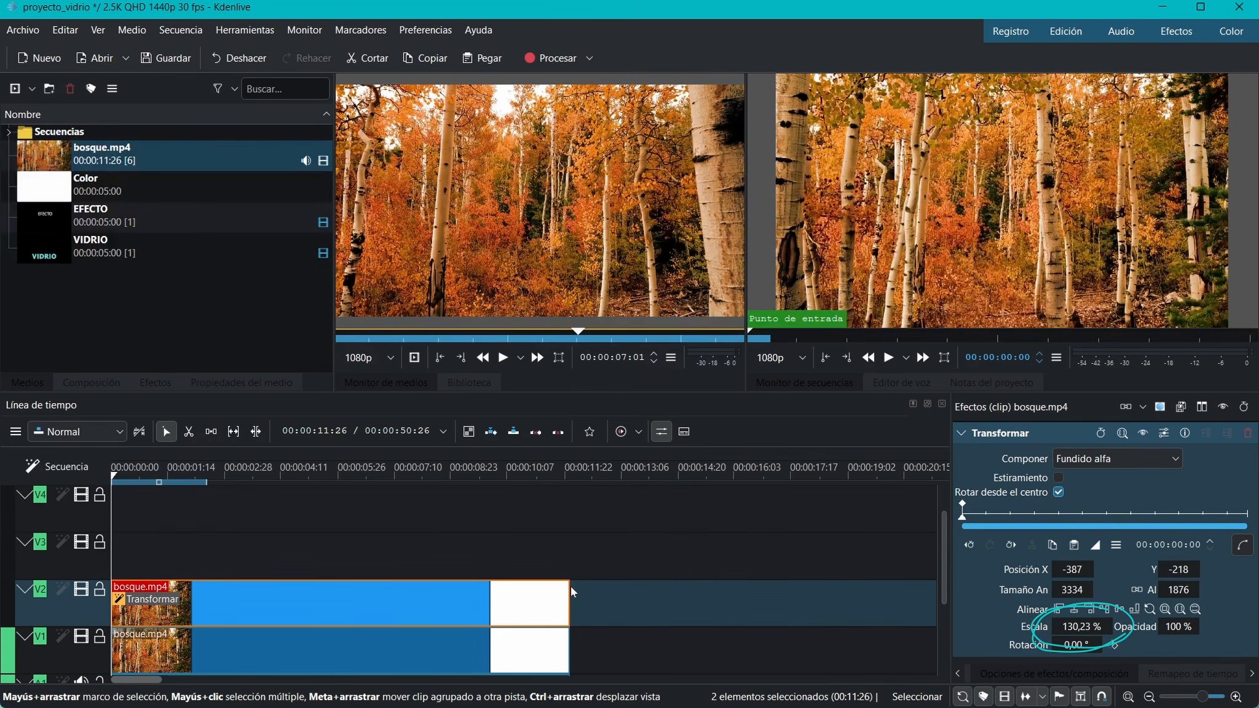
# Step: Add the Desenfoque gaussiano effect to the V2 clip, with both Sigma and Sigma vertical set to 15
pyautogui.click(155, 383)
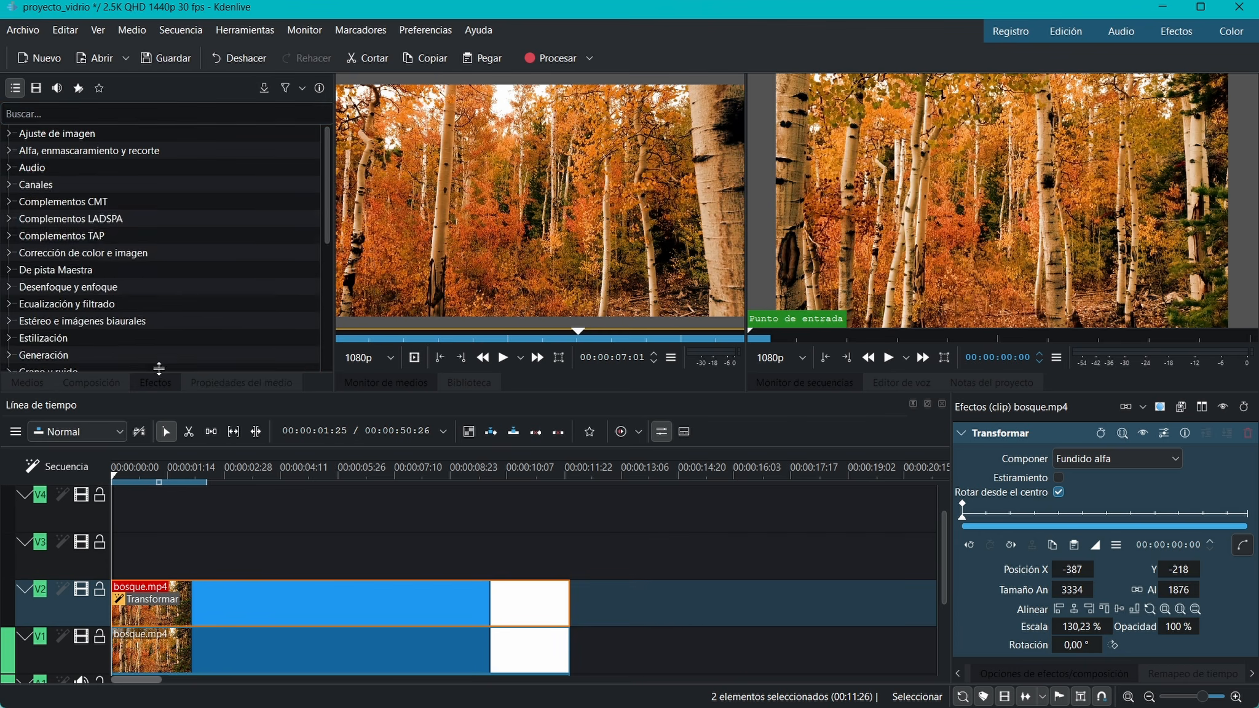
pyautogui.write('gau')
pyautogui.moveTo(91, 156); pyautogui.dragTo(191, 595)
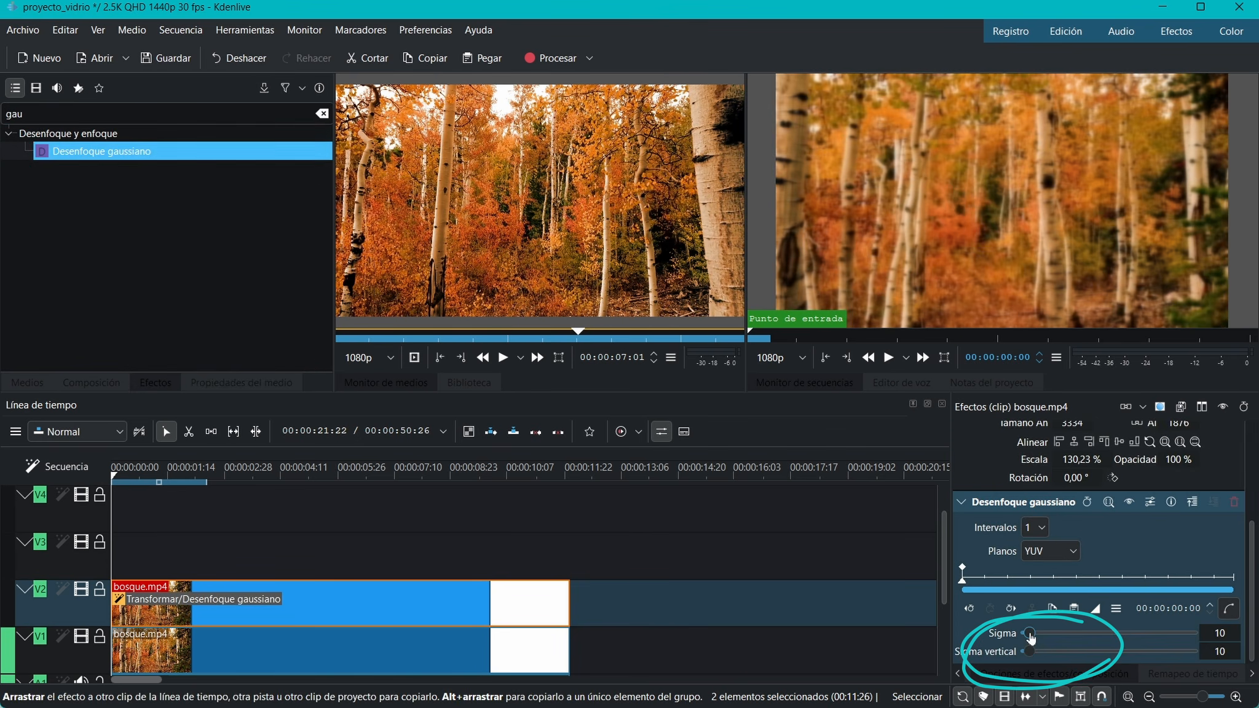
pyautogui.moveTo(1030, 634); pyautogui.dragTo(1034, 639)
pyautogui.write('15')
pyautogui.press('Tab')
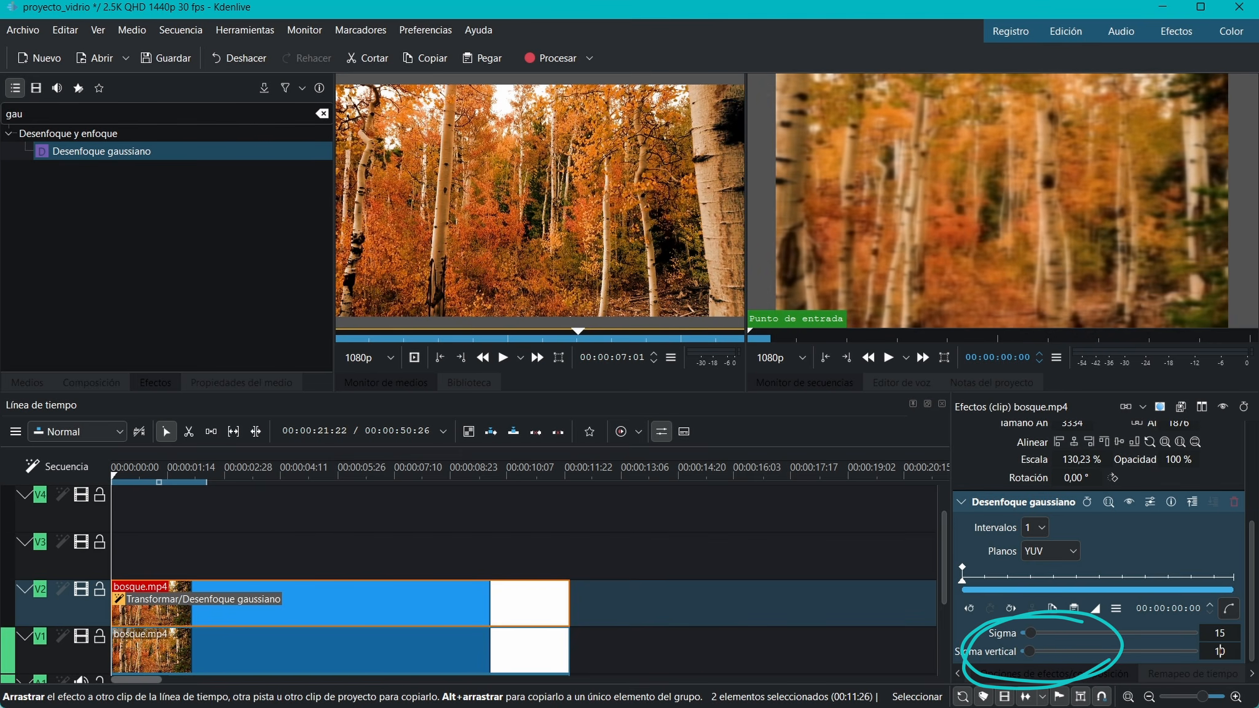
pyautogui.write('15')
pyautogui.press('Return')
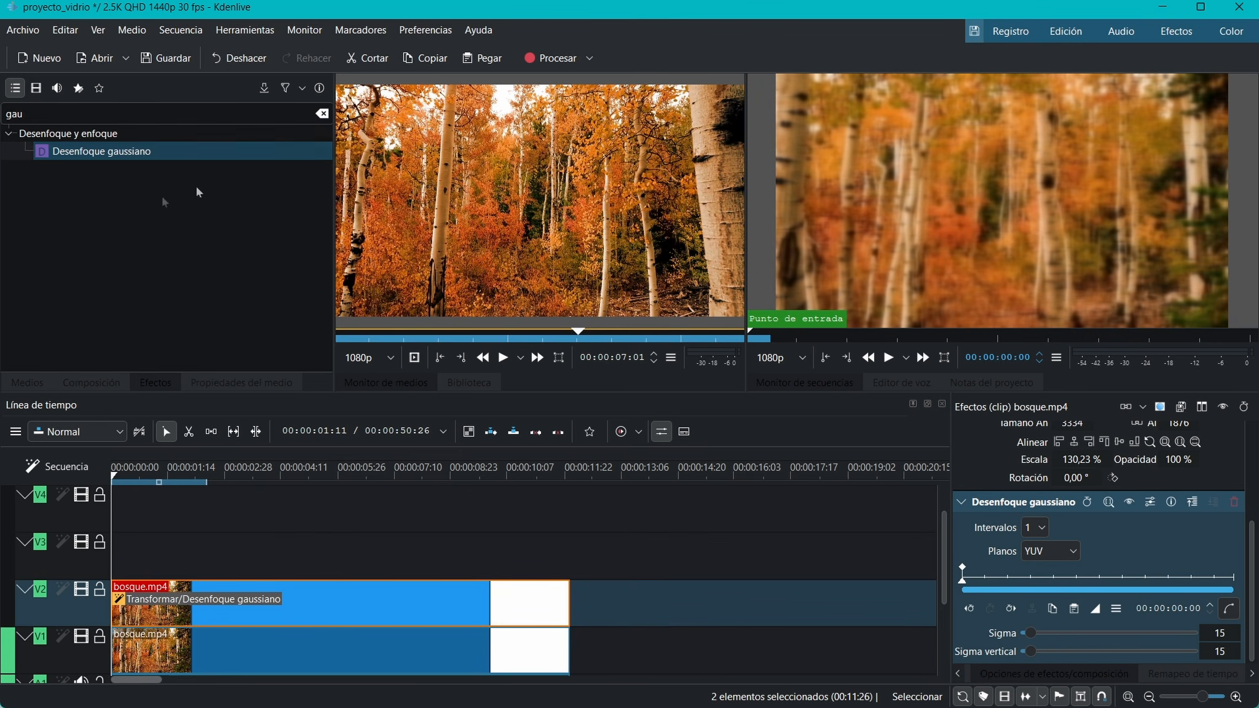
# Step: Find the Máscara: Rotoscopía effect, add it to the V2 clip, and clear the effect search
pyautogui.click(322, 113)
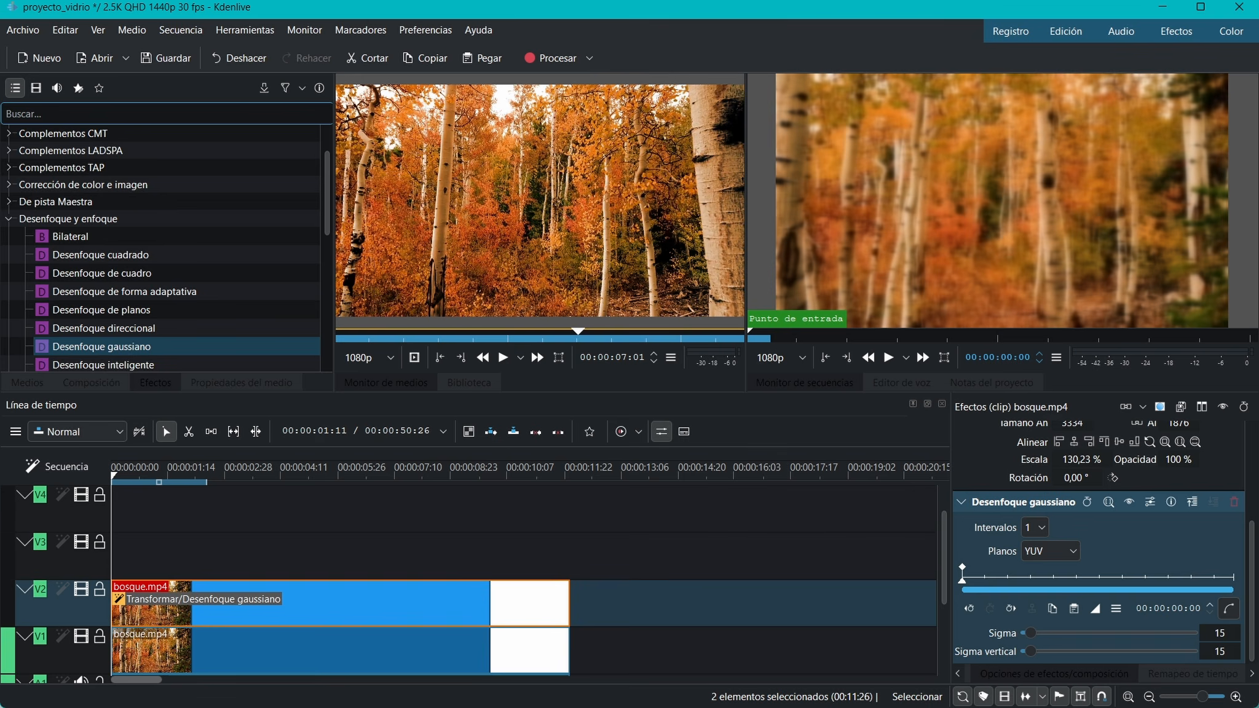
pyautogui.write('roto')
pyautogui.moveTo(77, 155); pyautogui.dragTo(225, 607)
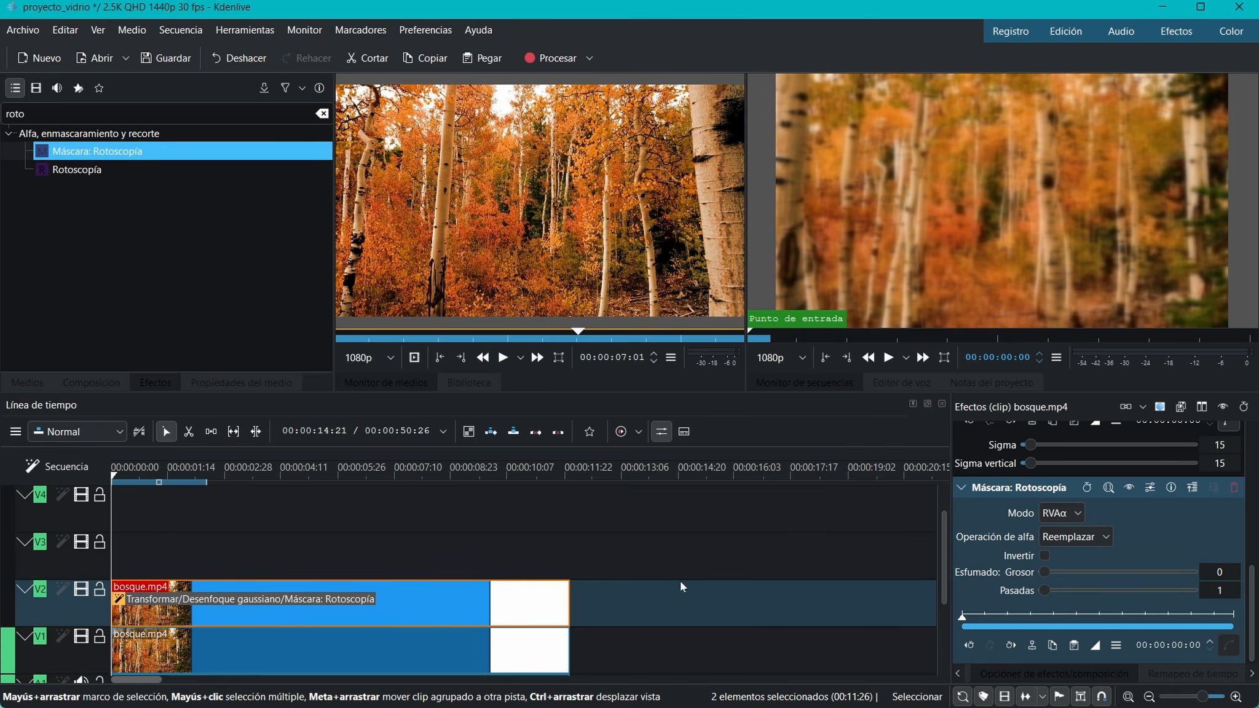
pyautogui.click(322, 113)
# Step: Draw and close a slanted four-point rotoscoping mask over the frame's left edge in the sequence monitor
pyautogui.scroll(-3, 941, 185)
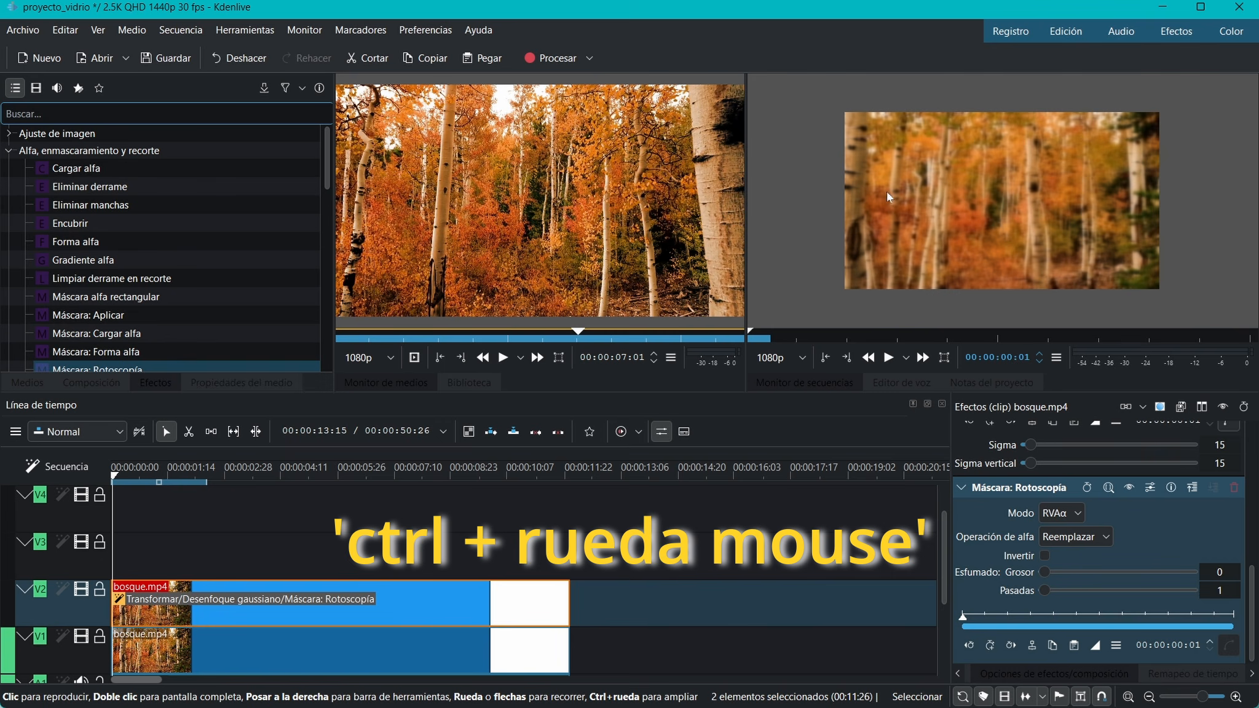
pyautogui.click(946, 359)
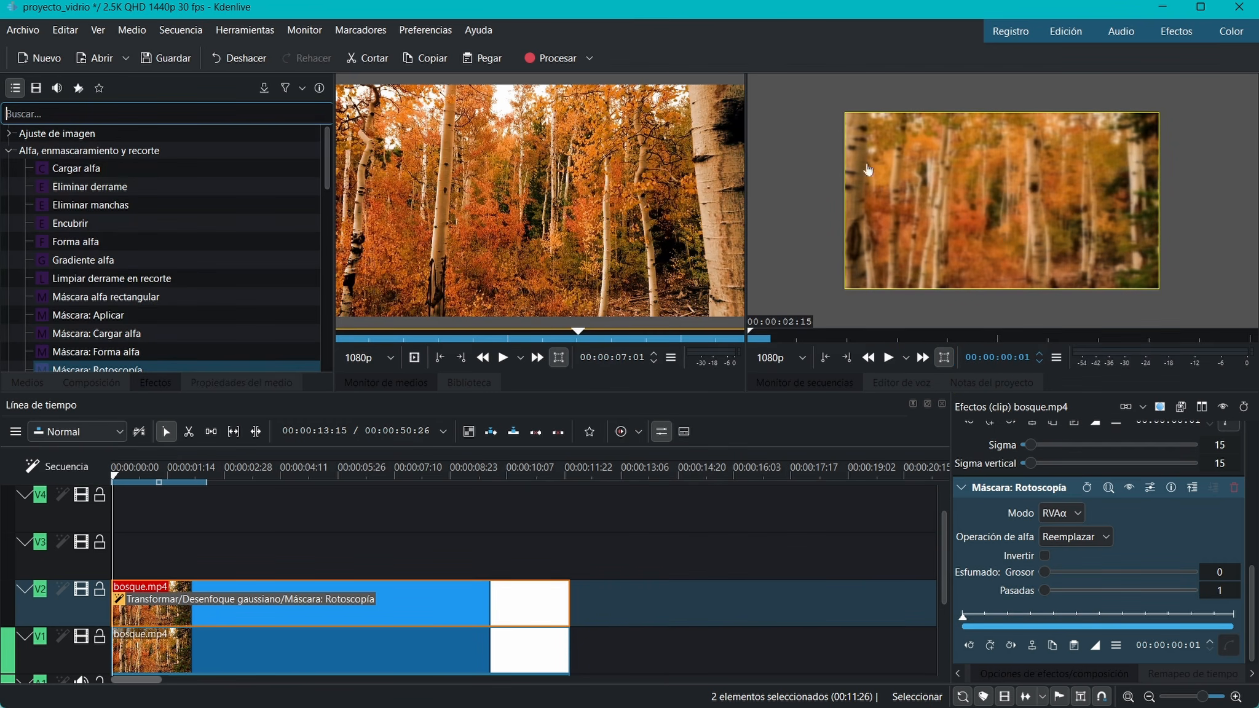
pyautogui.click(837, 107)
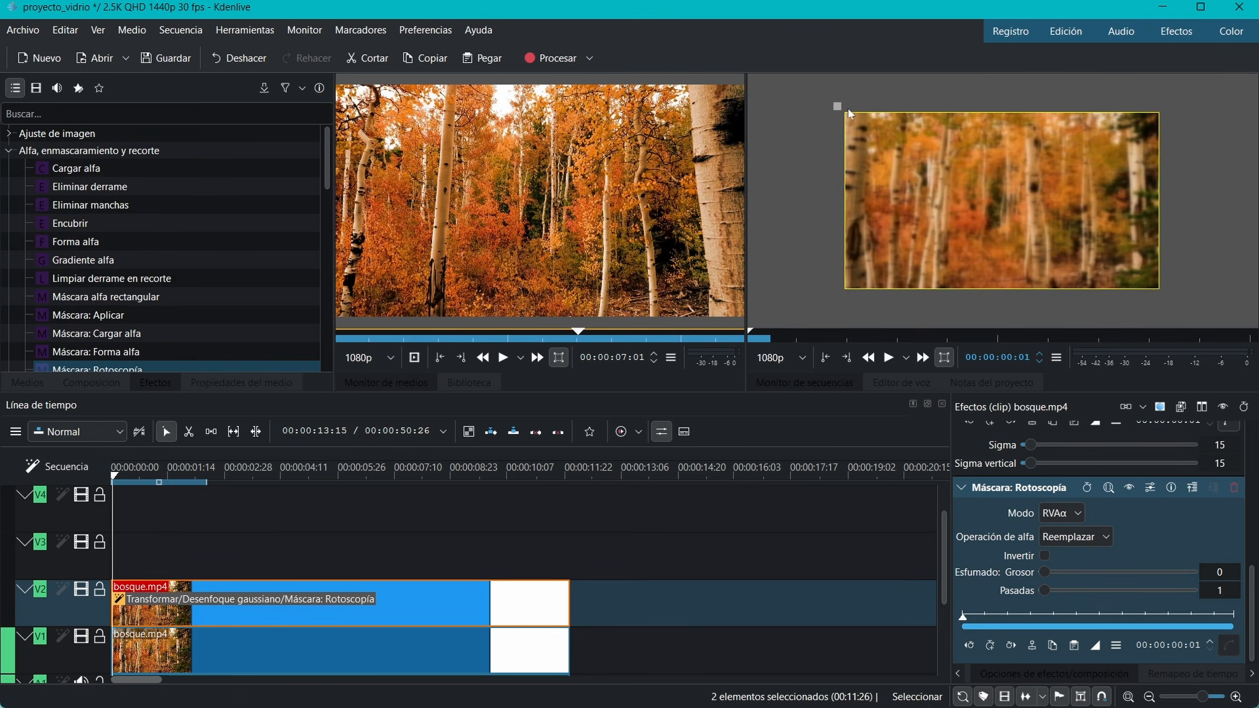
pyautogui.click(892, 103)
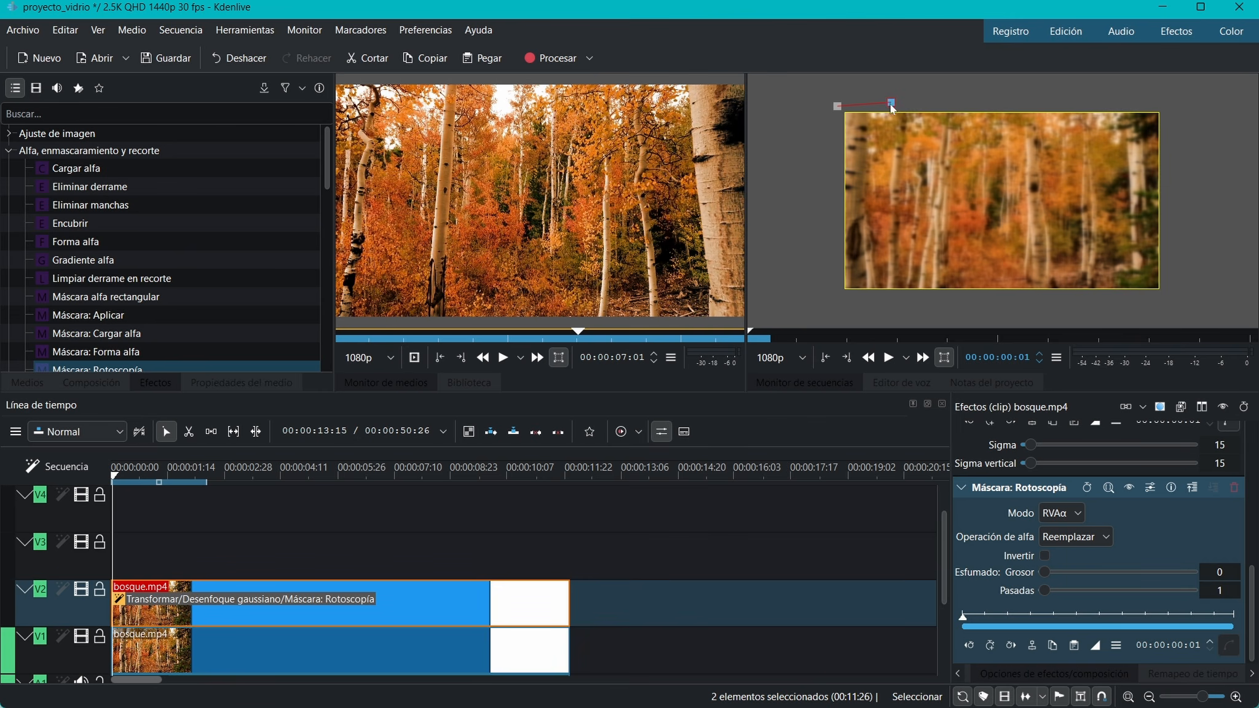
pyautogui.click(828, 293)
pyautogui.click(786, 290)
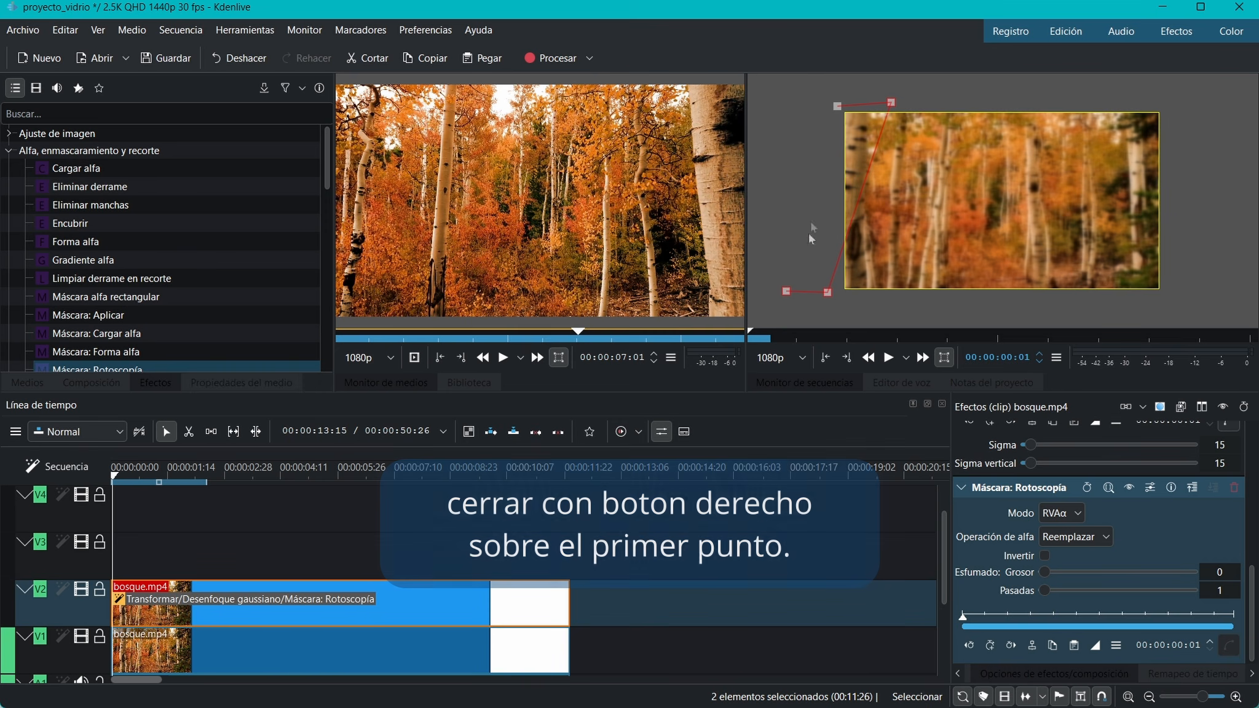
pyautogui.rightClick(838, 107)
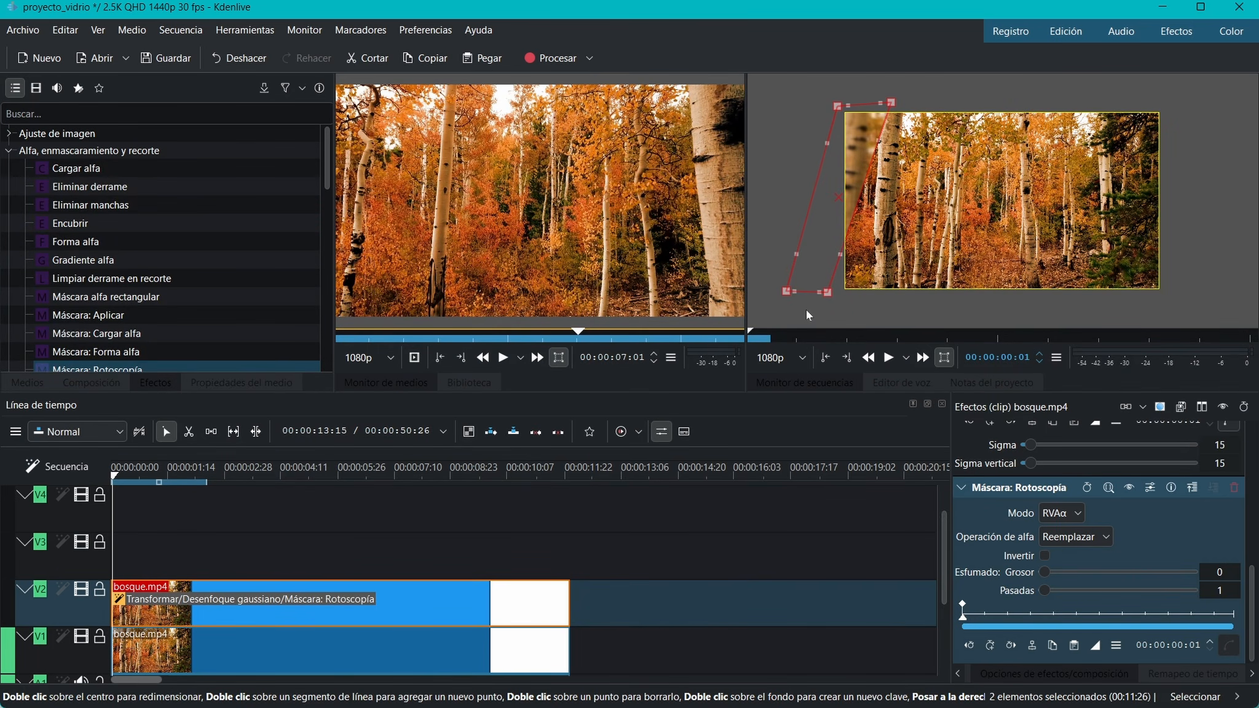
# Step: Set the interpolation of the rotoscoping mask's first keyframe to Suave
pyautogui.click(963, 607)
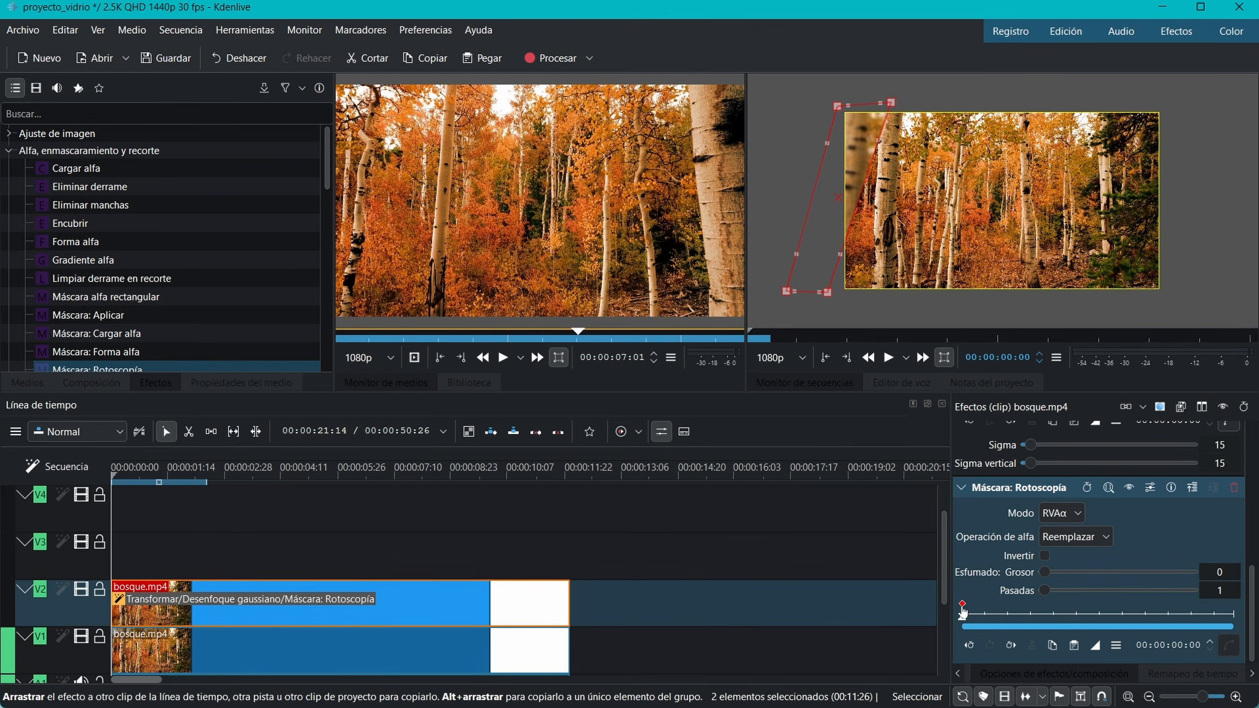
pyautogui.click(1096, 645)
pyautogui.click(1129, 427)
# Step: Add a mask keyframe at 00:00:05:02 and reposition all four mask points as a slanted band at the frame's right edge
pyautogui.moveTo(962, 618); pyautogui.dragTo(1079, 628)
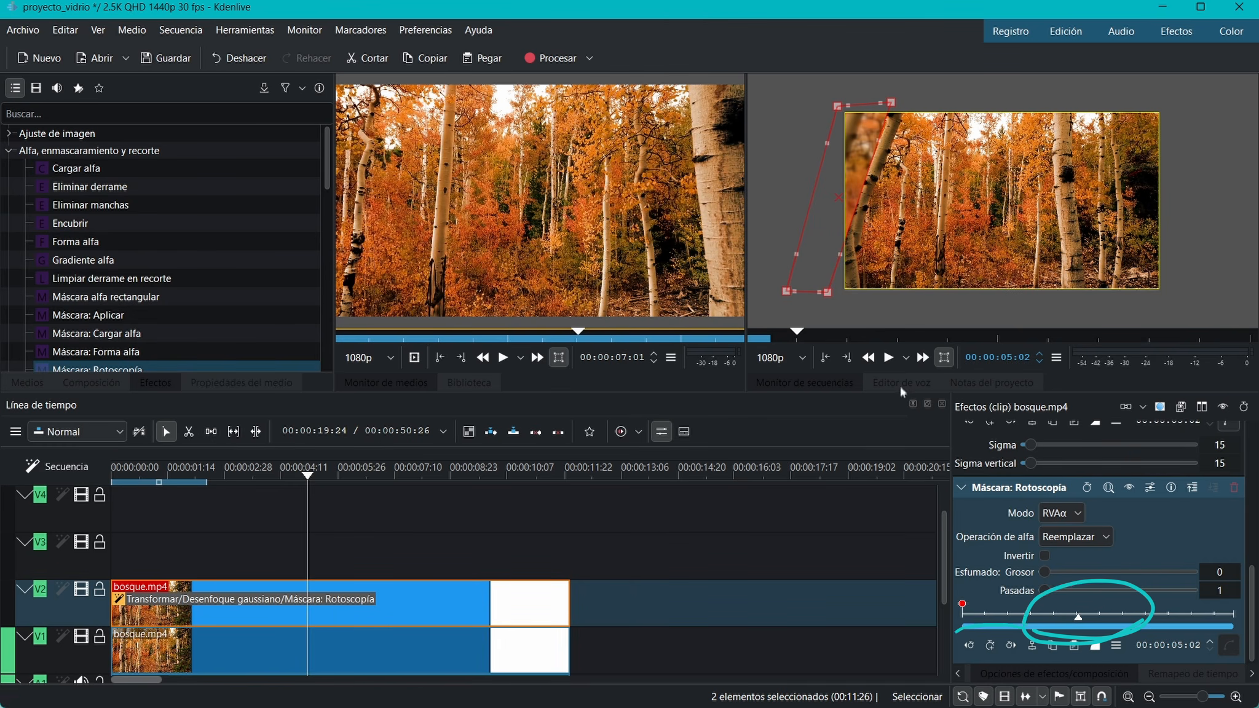
pyautogui.click(990, 646)
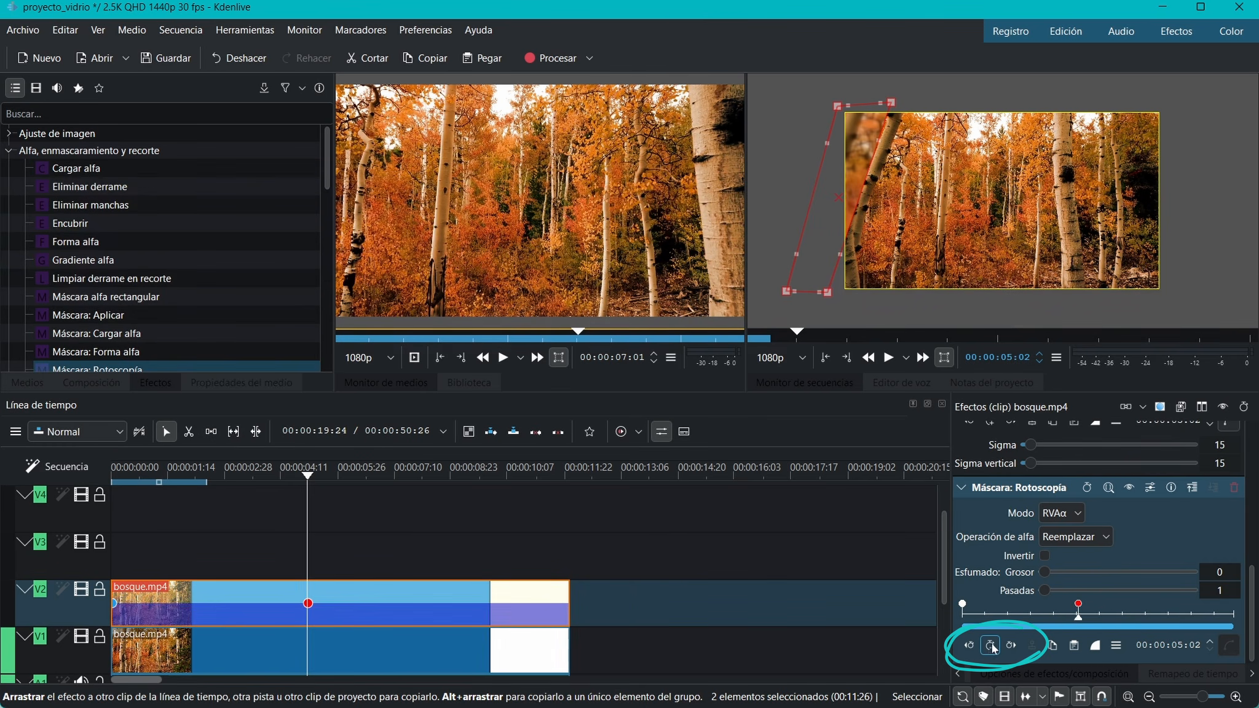
pyautogui.moveTo(891, 105); pyautogui.dragTo(1197, 110)
pyautogui.moveTo(838, 109); pyautogui.dragTo(1142, 111)
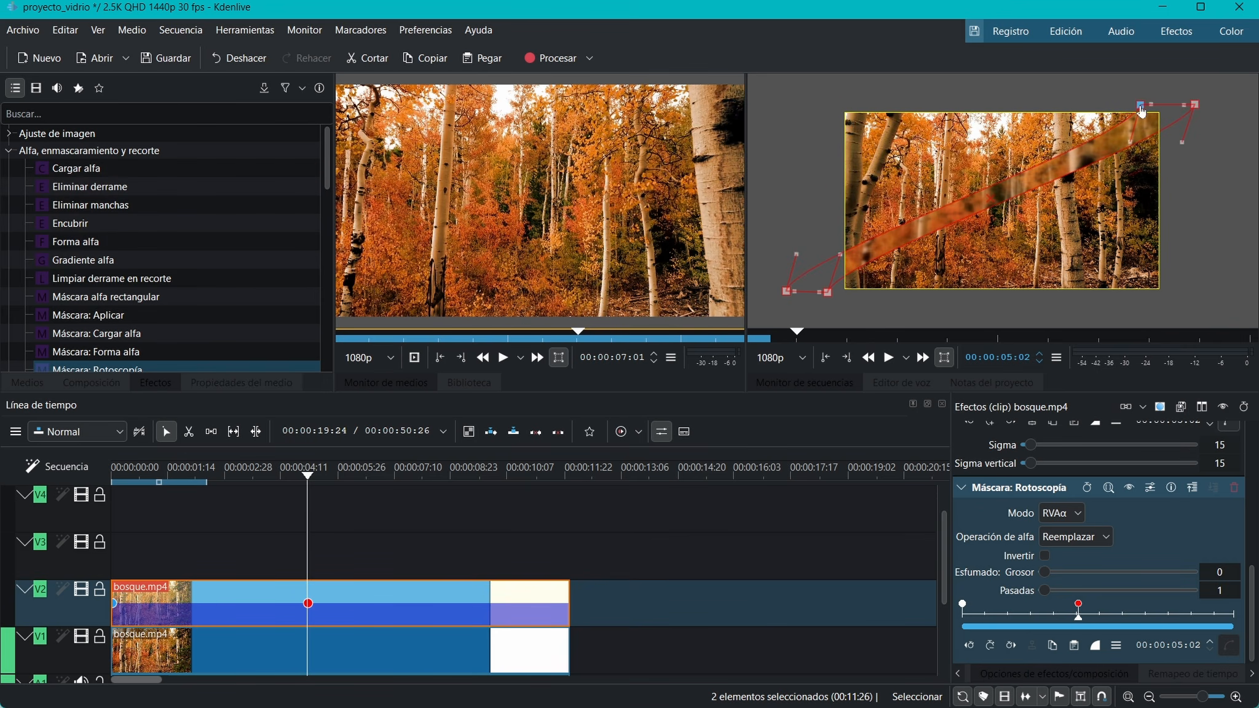
pyautogui.moveTo(828, 292); pyautogui.dragTo(1159, 298)
pyautogui.moveTo(788, 292); pyautogui.dragTo(1120, 303)
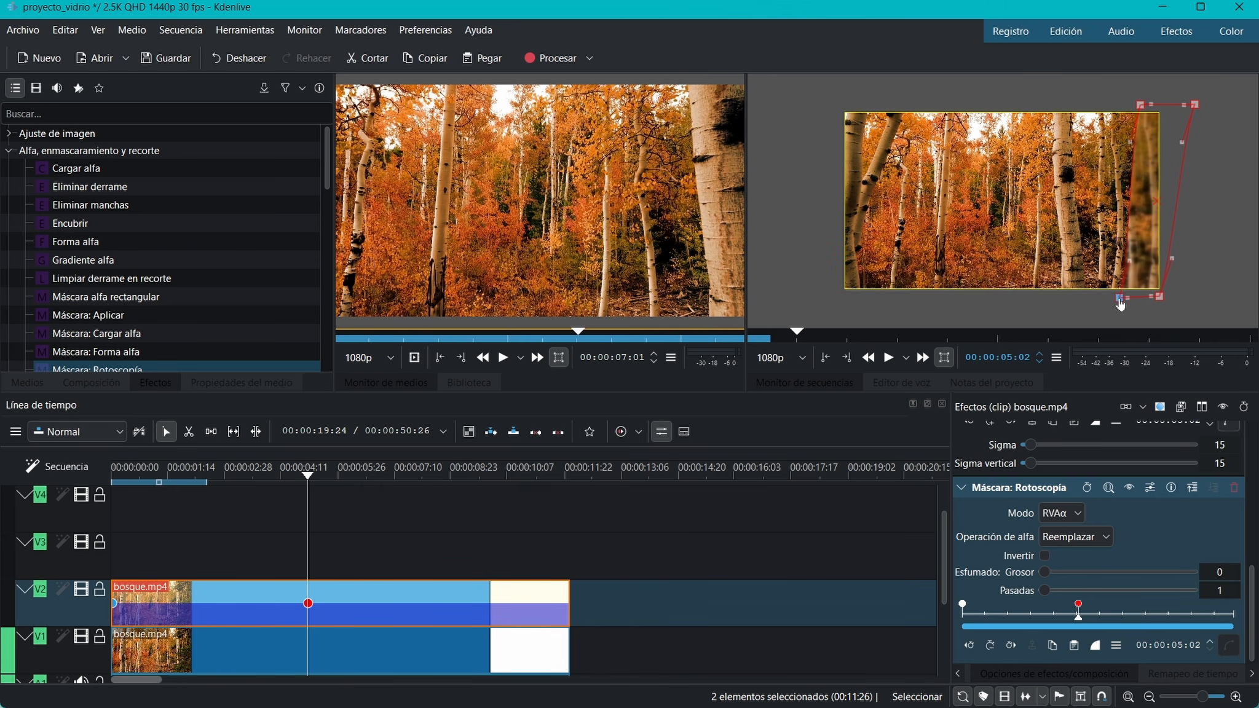
pyautogui.moveTo(1141, 109); pyautogui.dragTo(1223, 106)
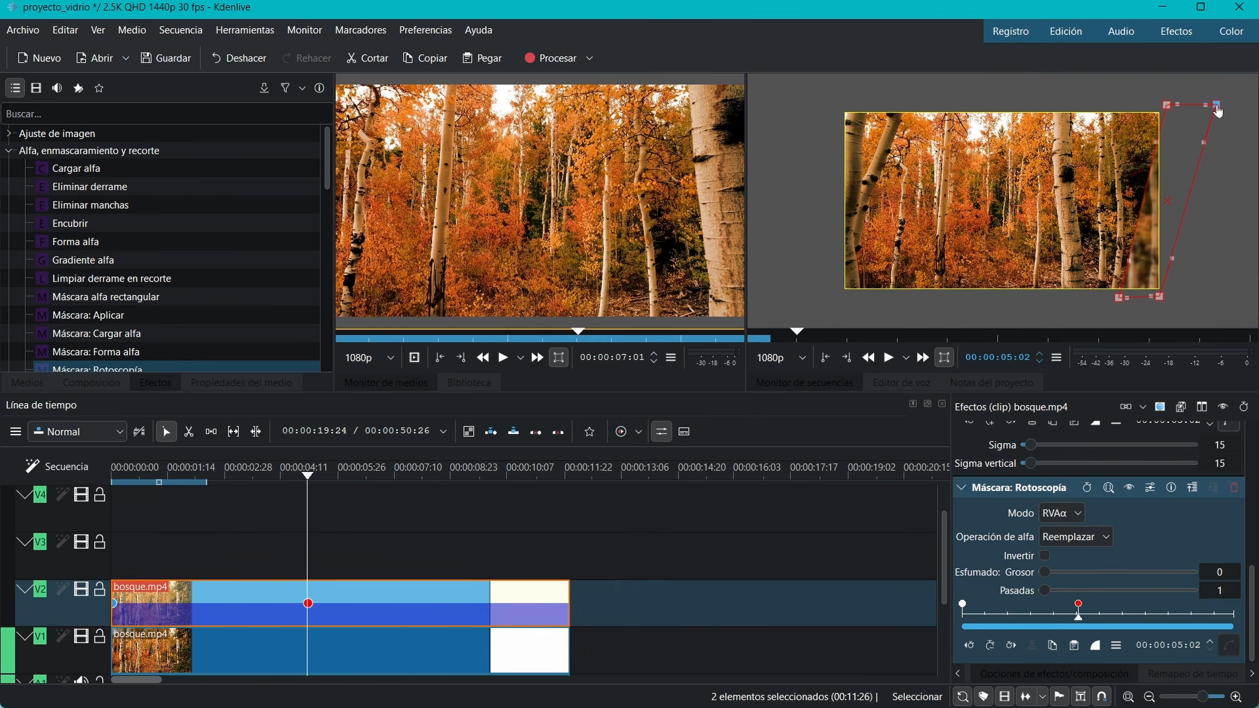
pyautogui.moveTo(1159, 297); pyautogui.dragTo(1172, 298)
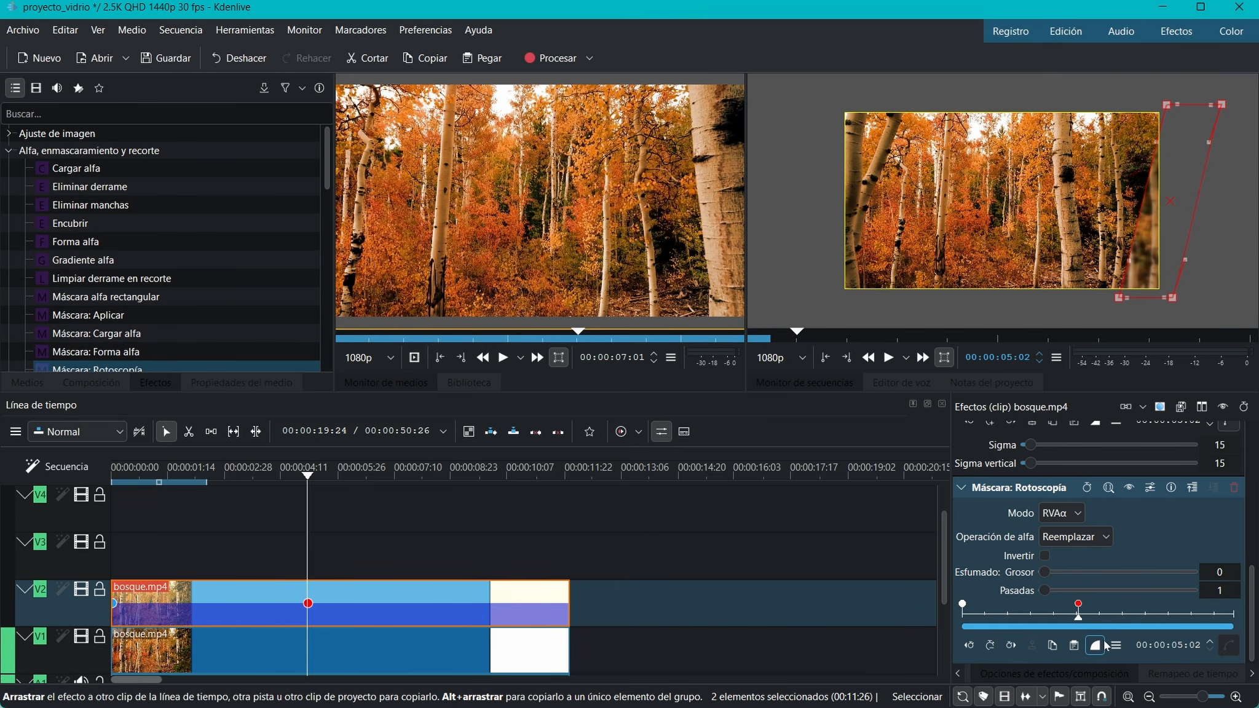
# Step: At 00:00:10:04, move the four mask points back to a slanted band at the frame's left edge
pyautogui.moveTo(1079, 621); pyautogui.dragTo(1195, 618)
pyautogui.moveTo(1119, 298); pyautogui.dragTo(789, 300)
pyautogui.moveTo(1172, 298); pyautogui.dragTo(833, 300)
pyautogui.moveTo(1166, 105); pyautogui.dragTo(843, 106)
pyautogui.moveTo(1222, 106); pyautogui.dragTo(888, 107)
# Step: Set the interpolation of the mask keyframe at 00:00:10:04 to Suave
pyautogui.click(1194, 606)
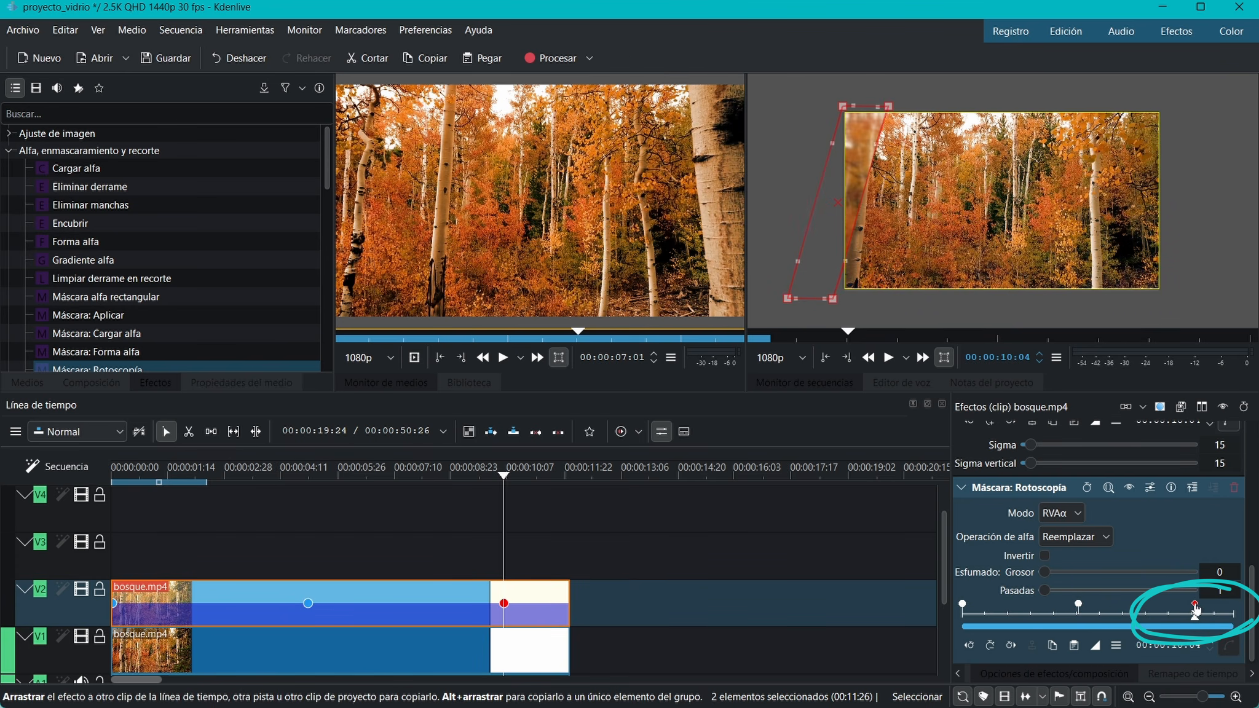
pyautogui.click(1095, 645)
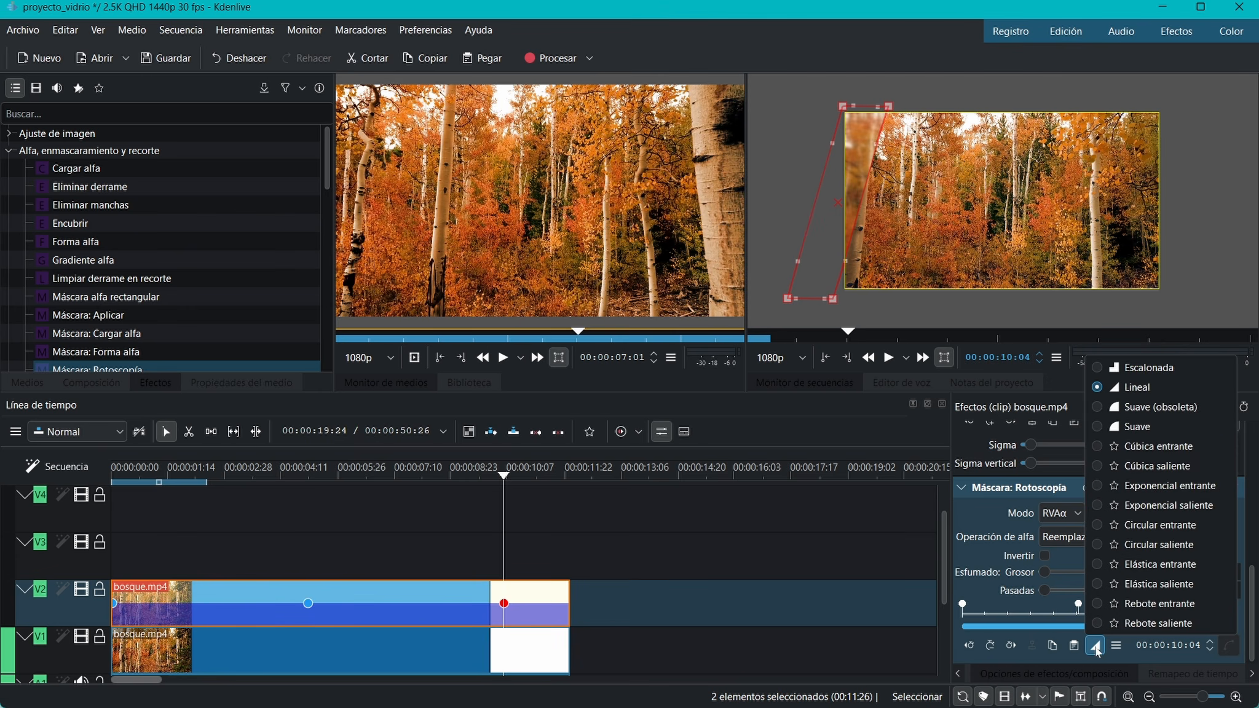
pyautogui.click(1099, 431)
# Step: Add a mask keyframe at 00:00:11:25 and move the four mask points to a slanted band across the frame's middle
pyautogui.moveTo(1194, 620); pyautogui.dragTo(1234, 621)
pyautogui.click(990, 644)
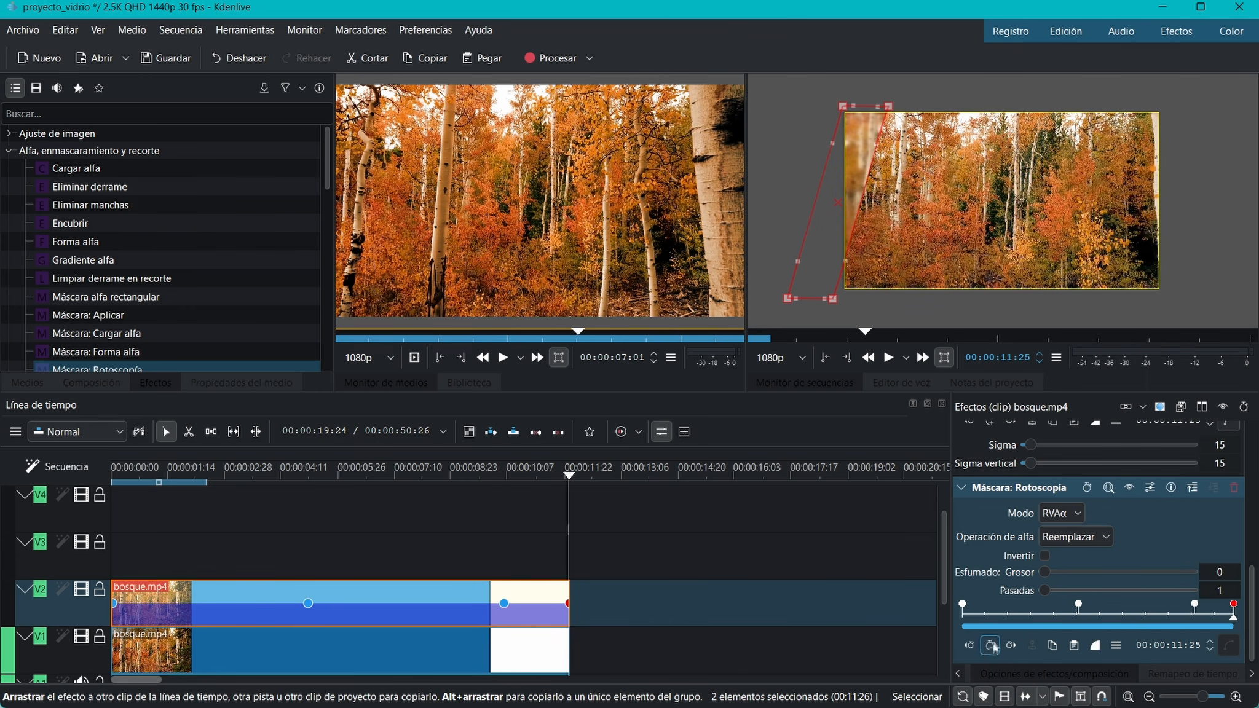
pyautogui.moveTo(888, 106); pyautogui.dragTo(1054, 105)
pyautogui.moveTo(842, 107); pyautogui.dragTo(997, 105)
pyautogui.moveTo(833, 299); pyautogui.dragTo(988, 298)
pyautogui.moveTo(787, 299); pyautogui.dragTo(937, 299)
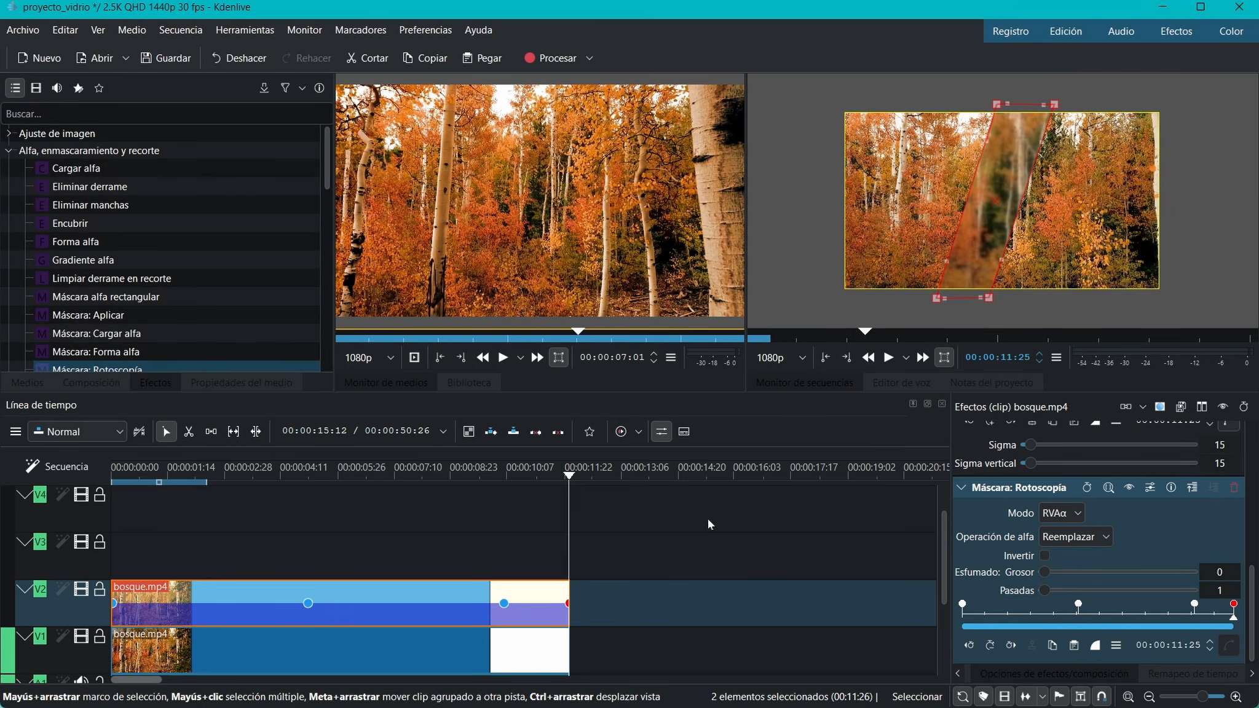
# Step: Play the sequence from the start to check the mask animation, and park the playhead at 00:00:02:16
pyautogui.press('Home')
pyautogui.click(889, 357)
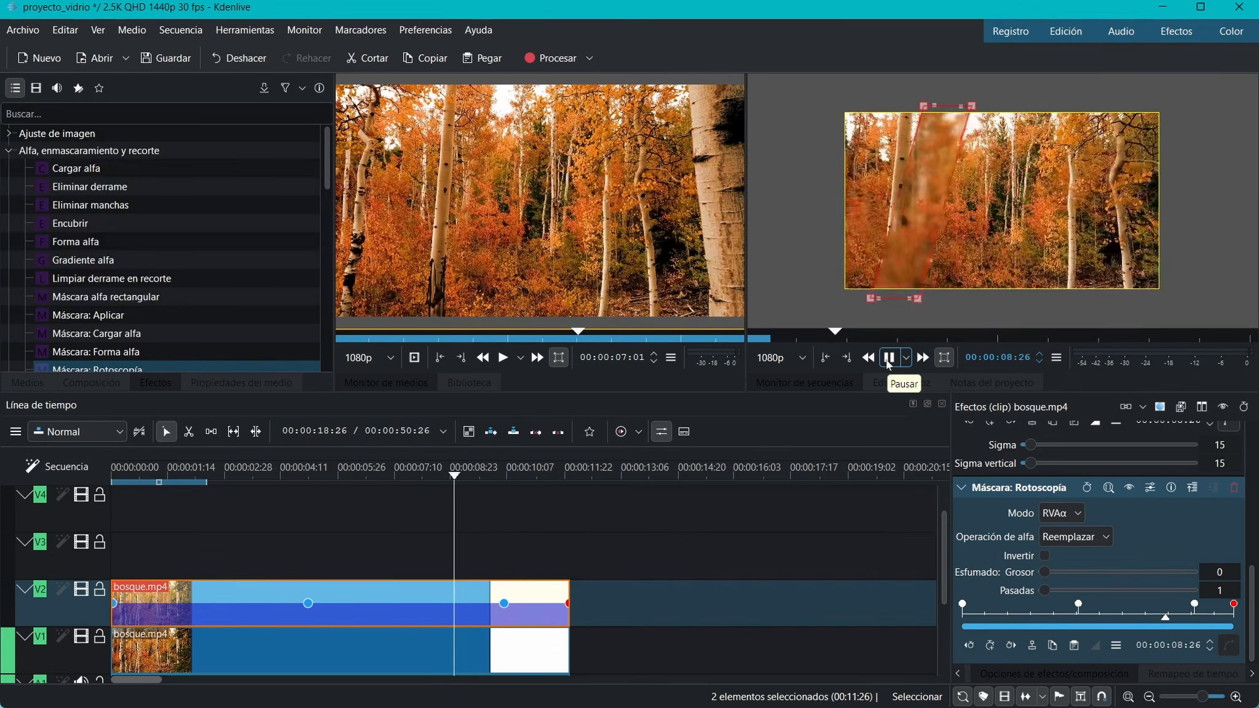
pyautogui.click(341, 524)
pyautogui.moveTo(340, 521); pyautogui.dragTo(211, 498)
# Step: Search the effects for "somb" and add Proyectar sombra to the V2 clip
pyautogui.click(166, 113)
pyautogui.write('asomb')
pyautogui.press('BackSpace')
pyautogui.press('BackSpace')
pyautogui.press('BackSpace')
pyautogui.press('BackSpace')
pyautogui.press('BackSpace')
pyautogui.write('somb')
pyautogui.moveTo(90, 152); pyautogui.dragTo(228, 594)
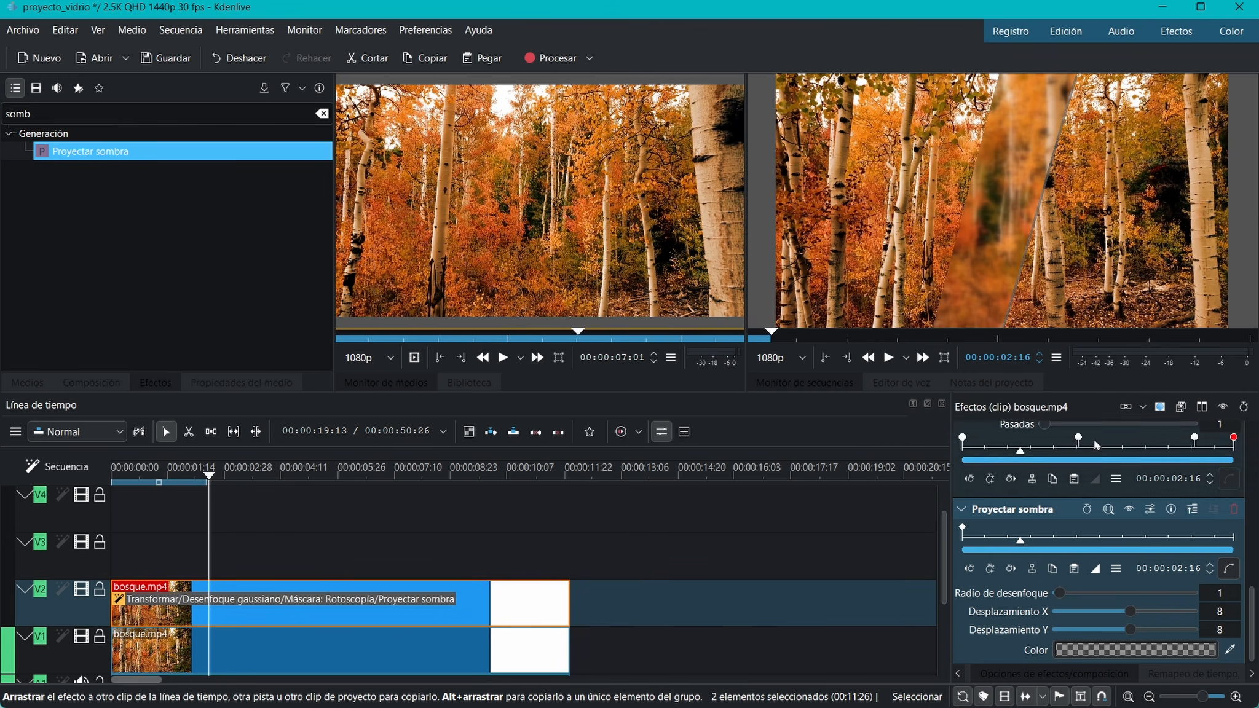
# Step: Set the projected shadow's colour to black (#000000) with an alpha channel of 172
pyautogui.click(1131, 647)
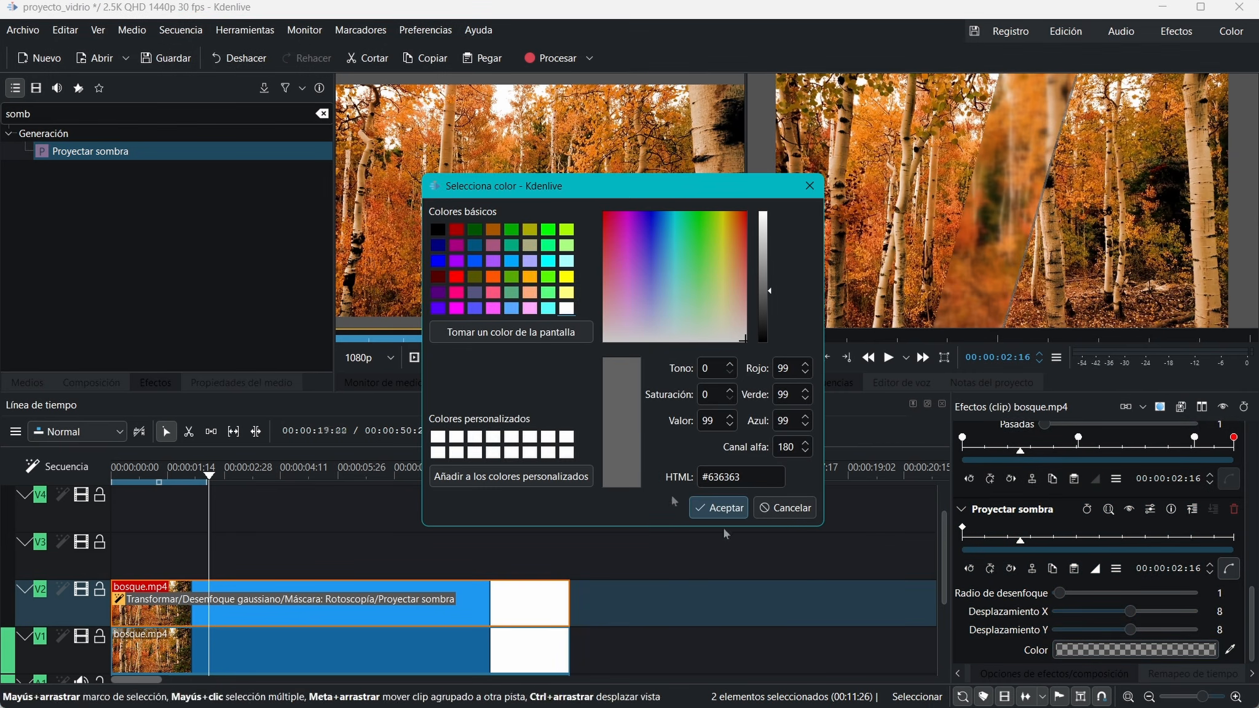
pyautogui.moveTo(764, 297); pyautogui.dragTo(766, 346)
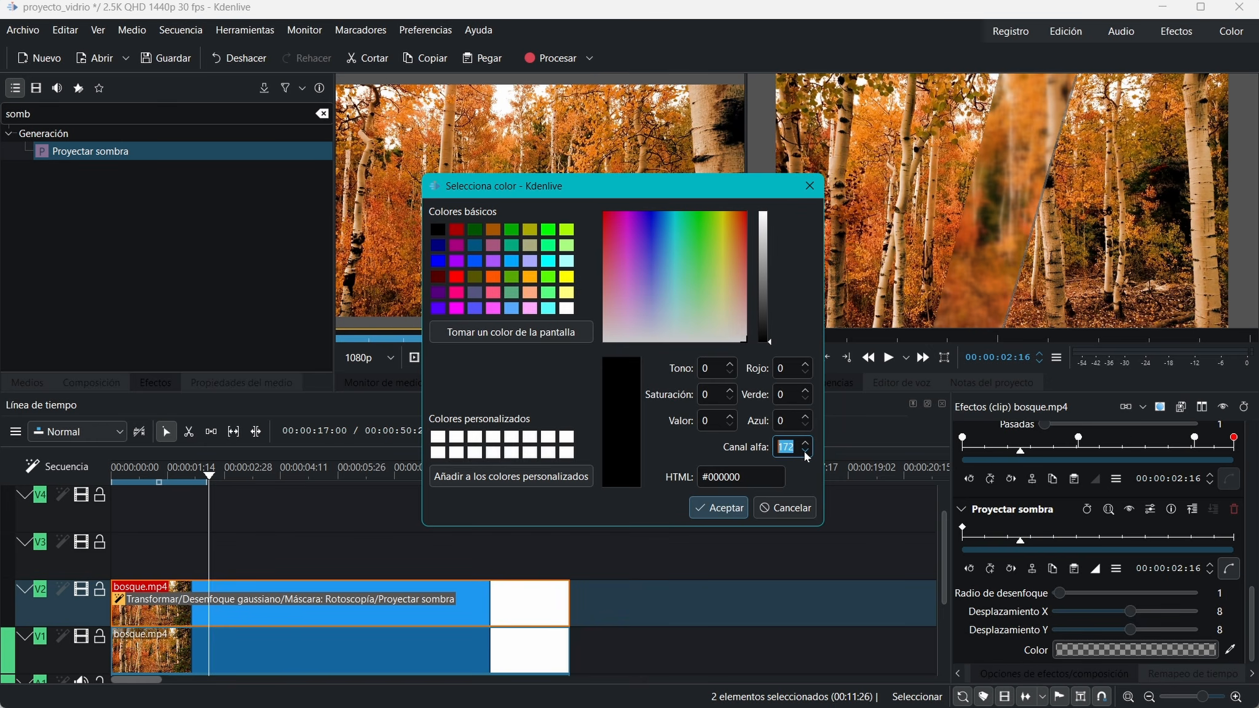
pyautogui.press('Return')
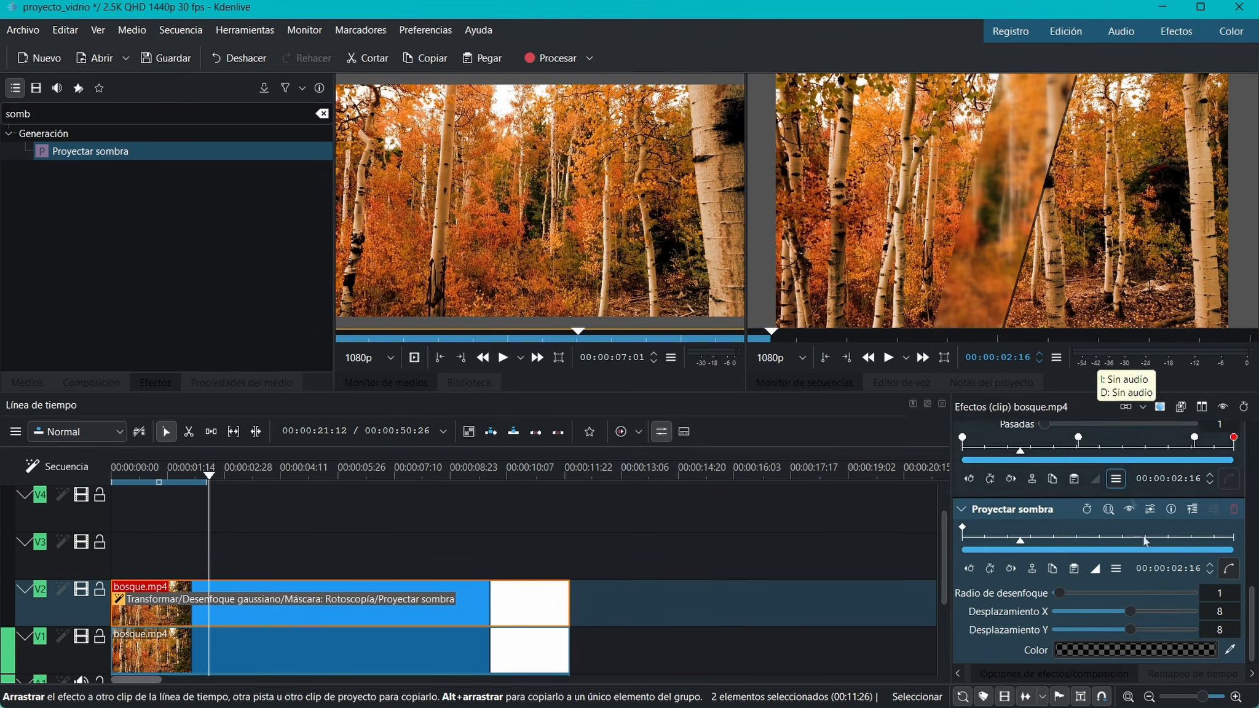
# Step: Set the shadow's blur radius to 64 and Desplazamiento X to 11, and preview the sequence from the start
pyautogui.moveTo(1131, 612); pyautogui.dragTo(1140, 618)
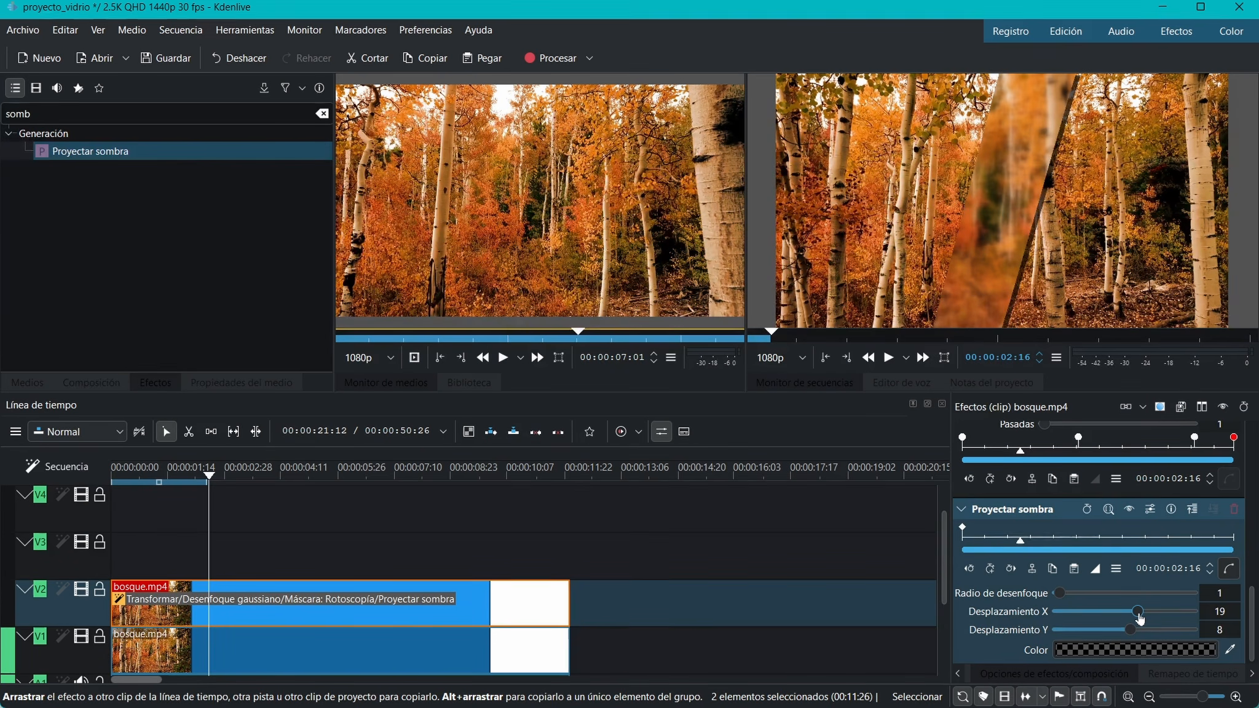
pyautogui.moveTo(1067, 598); pyautogui.dragTo(1147, 601)
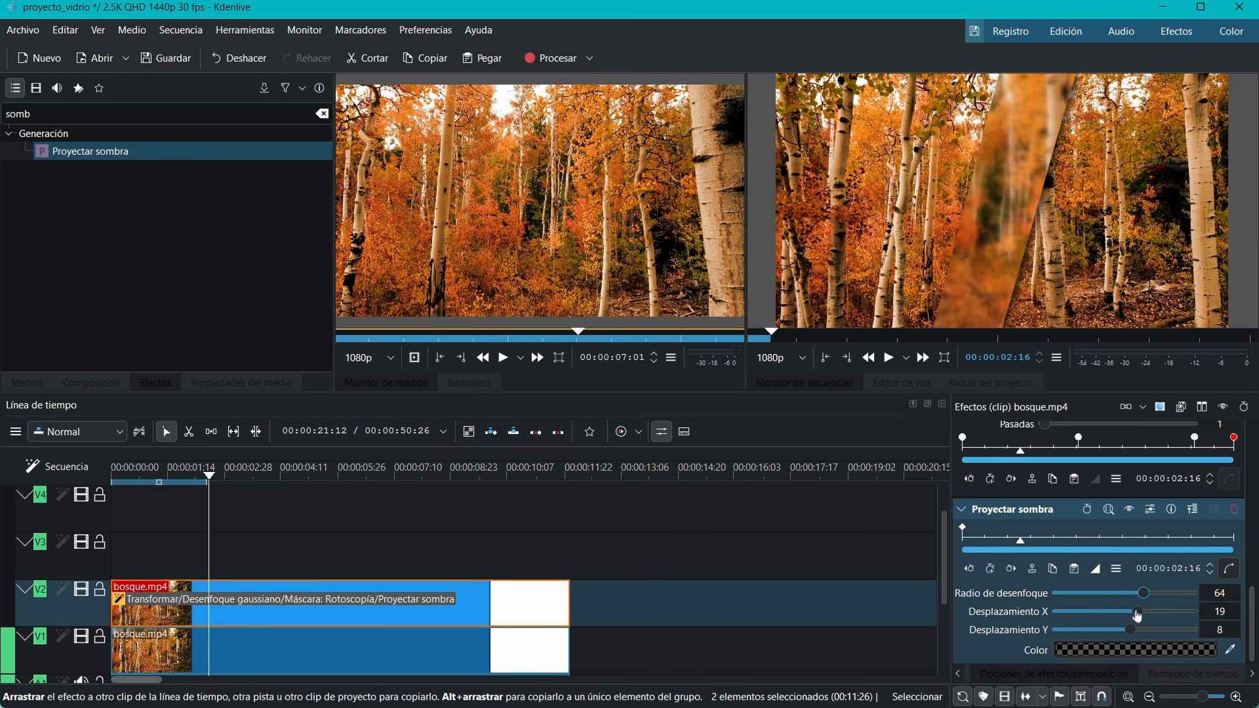
pyautogui.moveTo(1132, 617); pyautogui.dragTo(1134, 617)
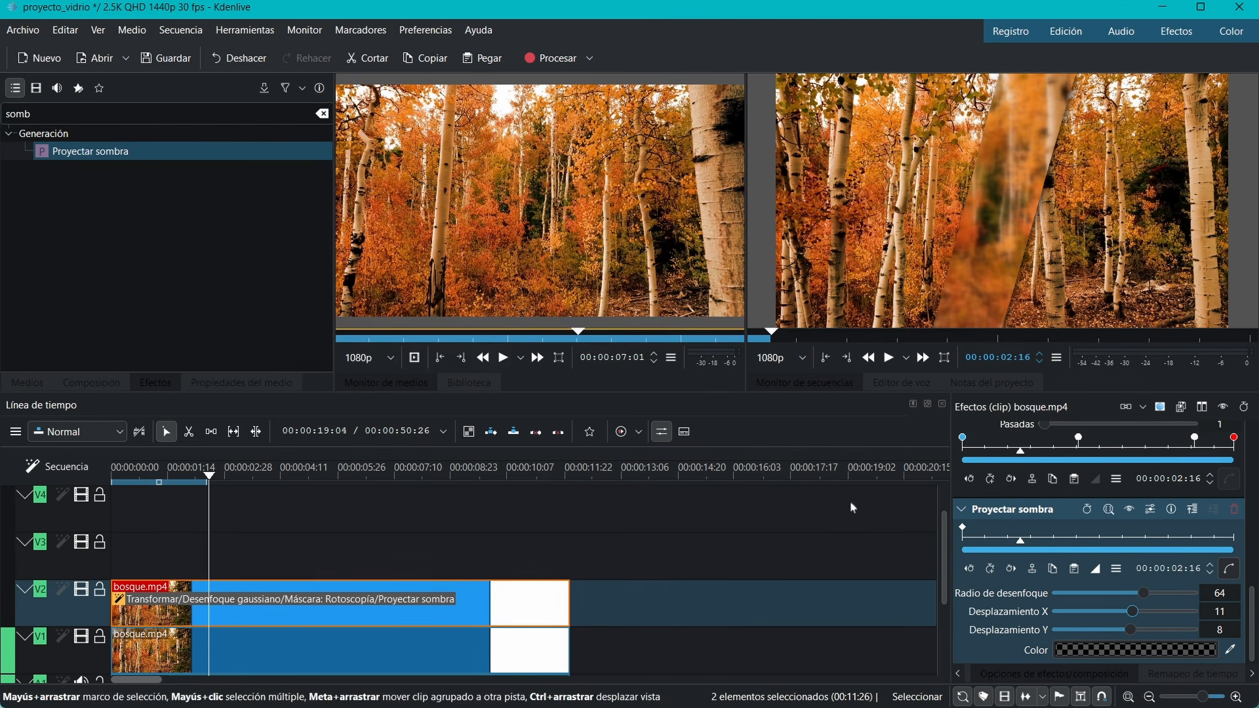
pyautogui.press('Home')
pyautogui.click(889, 358)
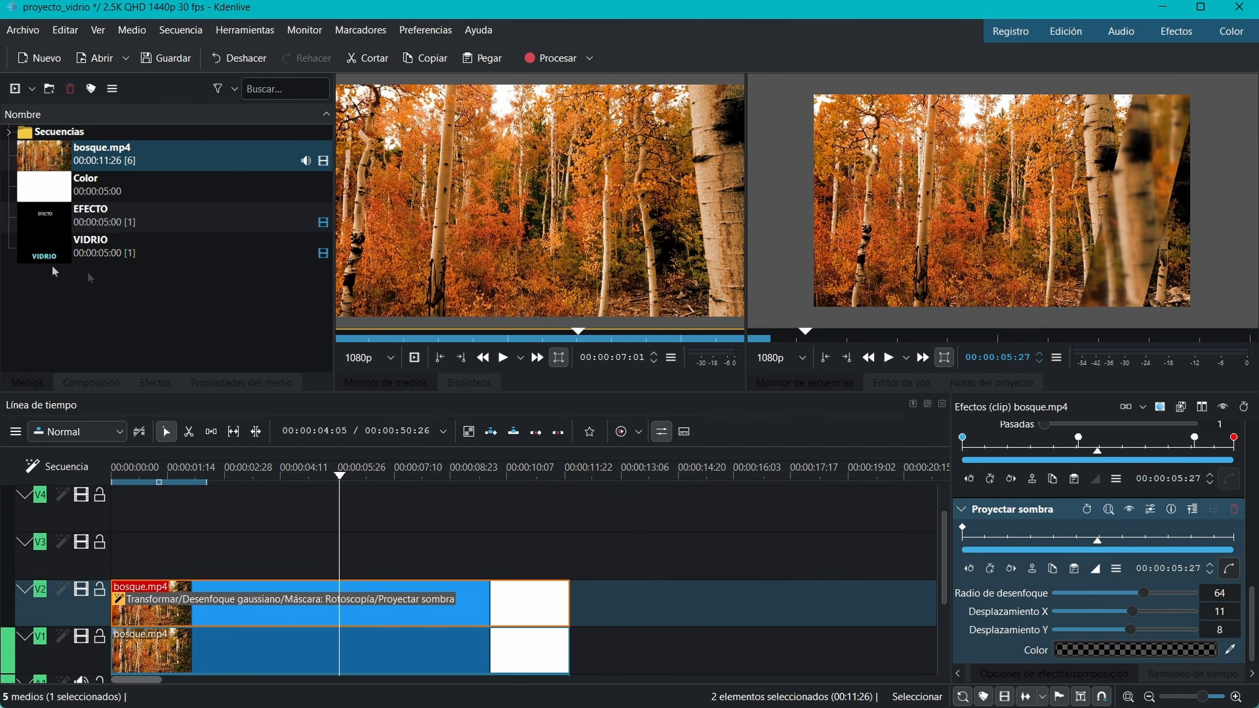
# Step: Place the EFECTO title on track V3 starting about 2.5 seconds in and extend its duration to 6:26
pyautogui.moveTo(340, 477); pyautogui.dragTo(136, 501)
pyautogui.moveTo(58, 215); pyautogui.dragTo(154, 569)
pyautogui.moveTo(249, 565); pyautogui.dragTo(299, 565)
pyautogui.moveTo(400, 561); pyautogui.dragTo(472, 562)
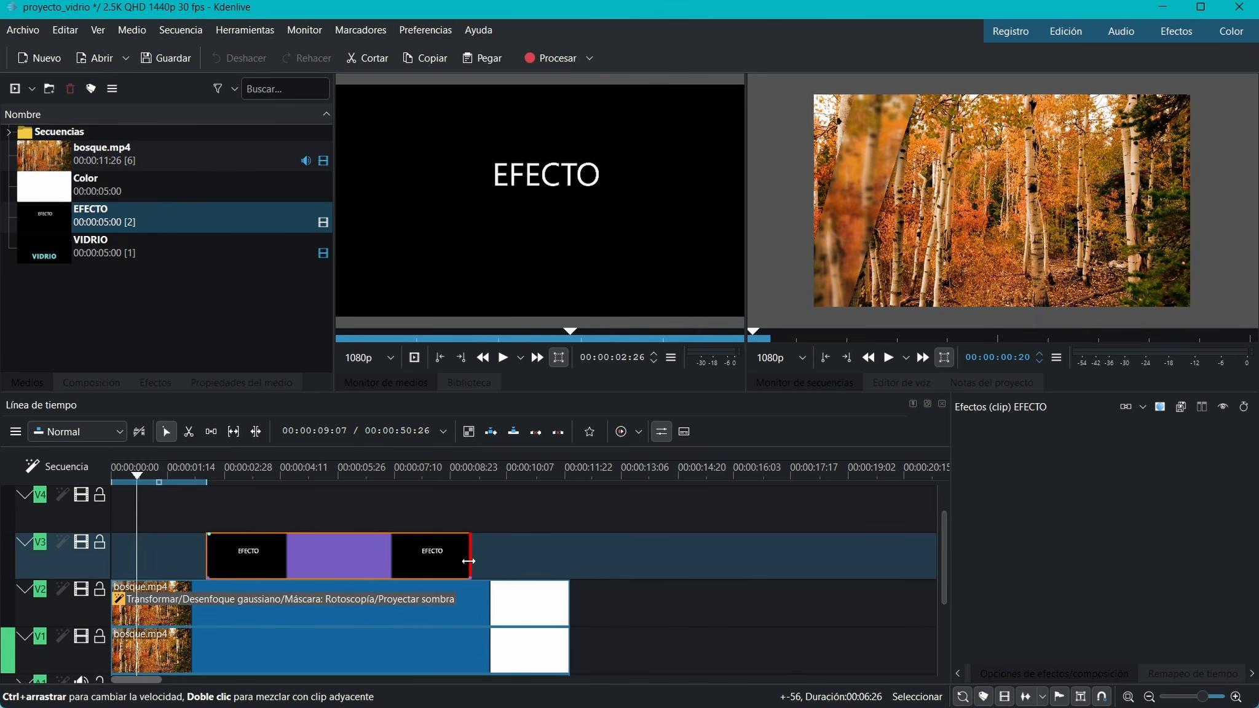
# Step: Add the Transformar effect to the EFECTO title and add a keyframe at 00:00:00:25 of the clip
pyautogui.click(213, 475)
pyautogui.moveTo(213, 475); pyautogui.dragTo(239, 476)
pyautogui.rightClick(323, 560)
pyautogui.moveTo(584, 529)
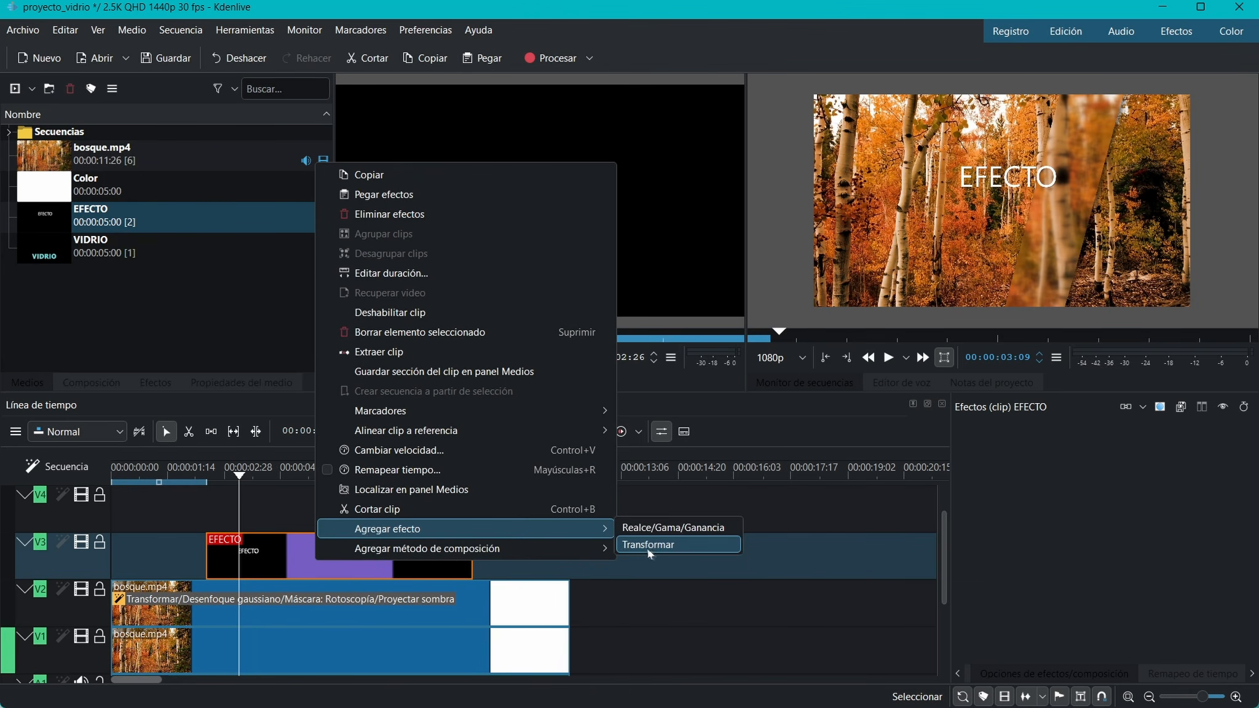
pyautogui.click(653, 546)
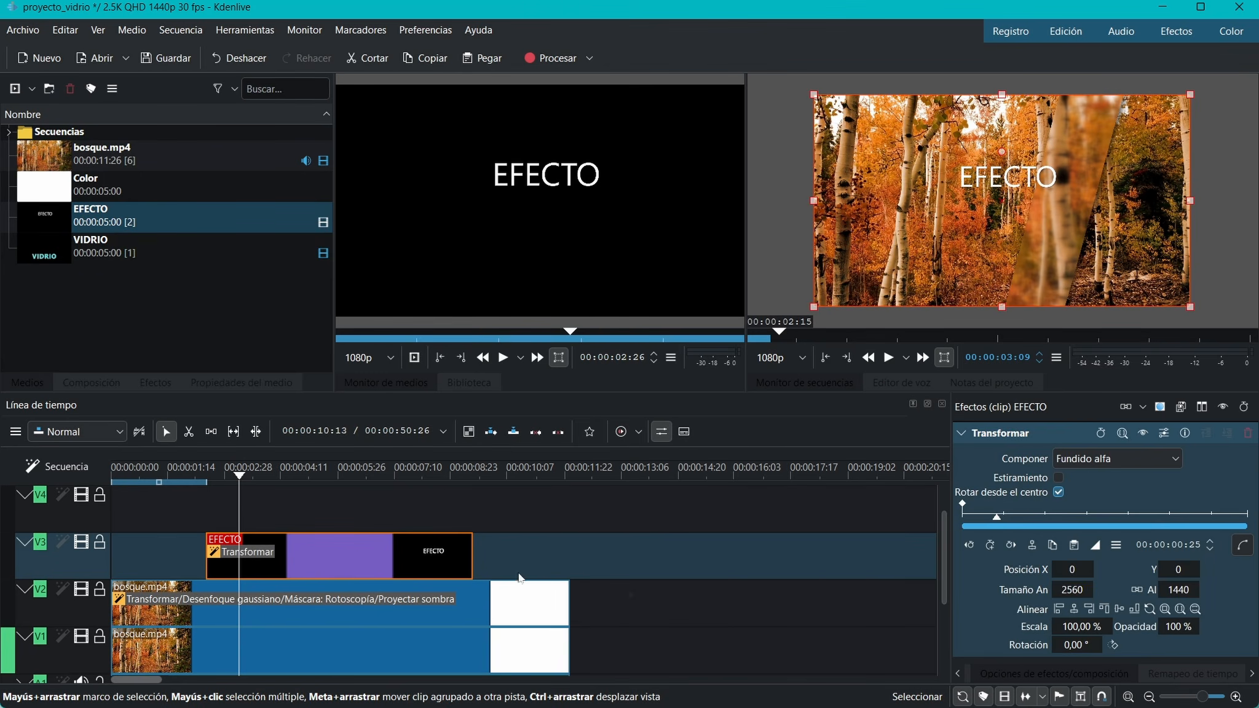
pyautogui.click(1010, 546)
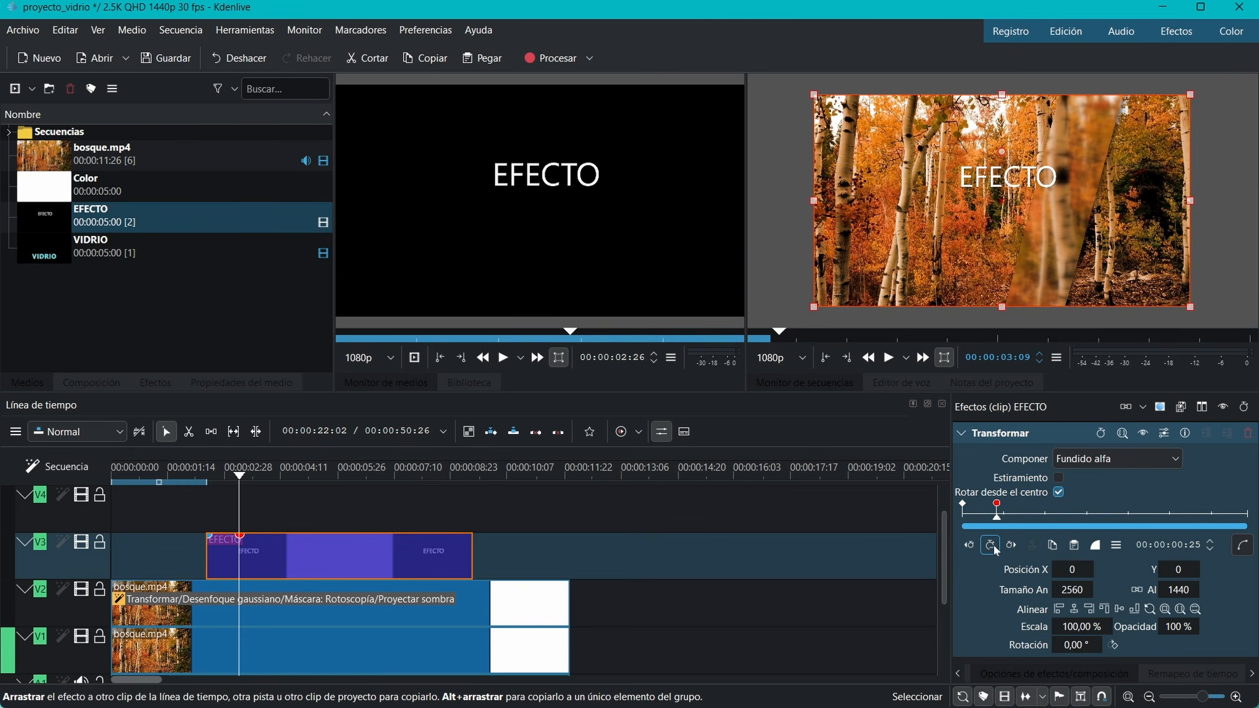
# Step: Set Posición X to 1716 at the EFECTO title's first keyframe
pyautogui.click(970, 545)
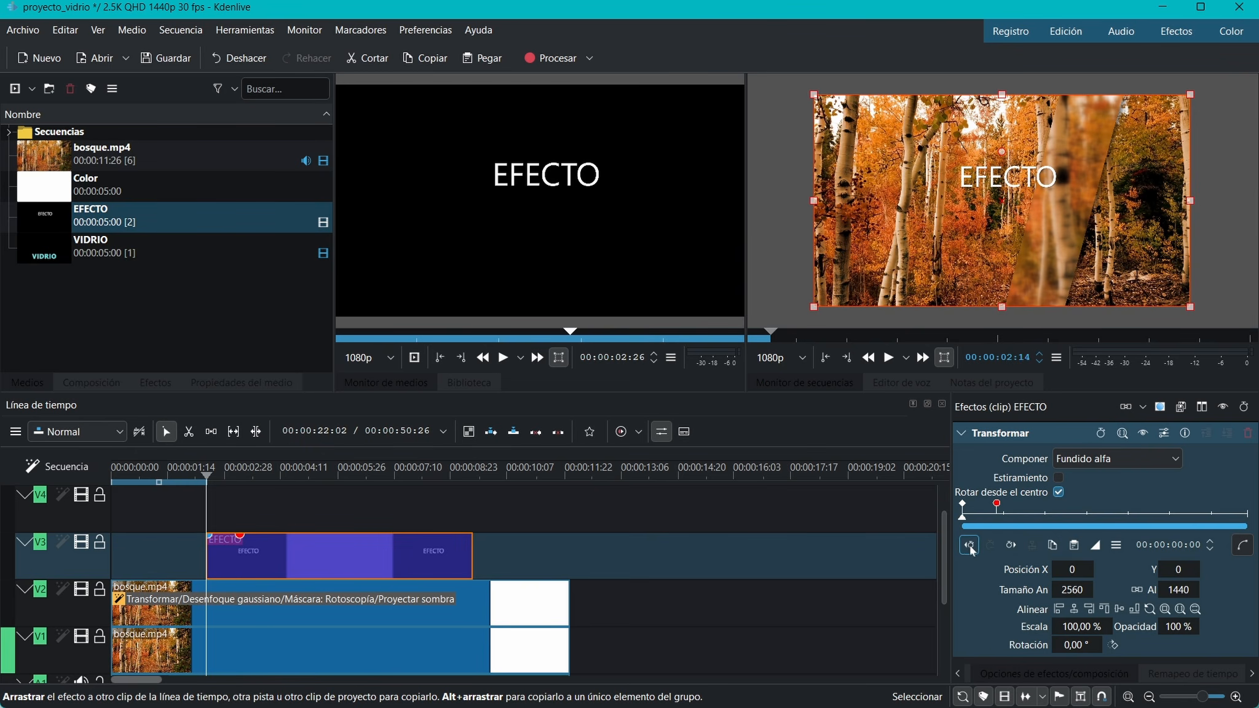
pyautogui.click(1116, 545)
pyautogui.click(1134, 335)
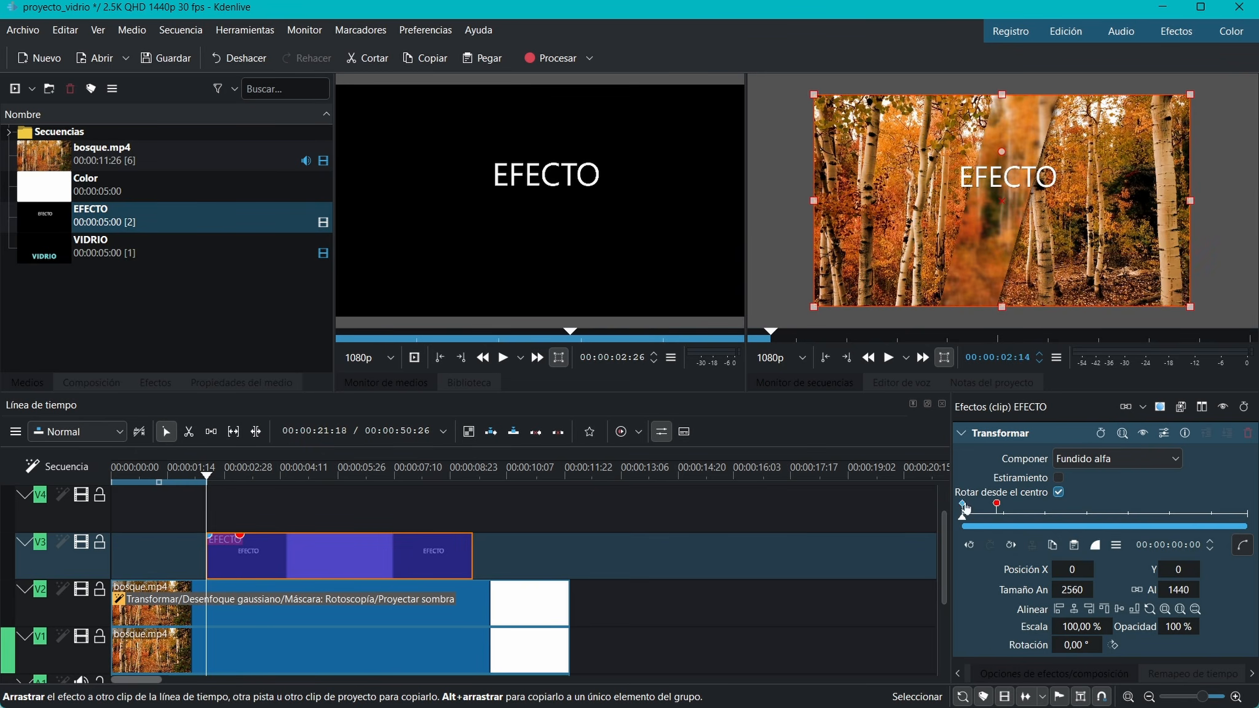
pyautogui.click(963, 504)
pyautogui.click(970, 544)
pyautogui.click(1095, 546)
pyautogui.click(1136, 404)
pyautogui.moveTo(1071, 569); pyautogui.dragTo(1161, 570)
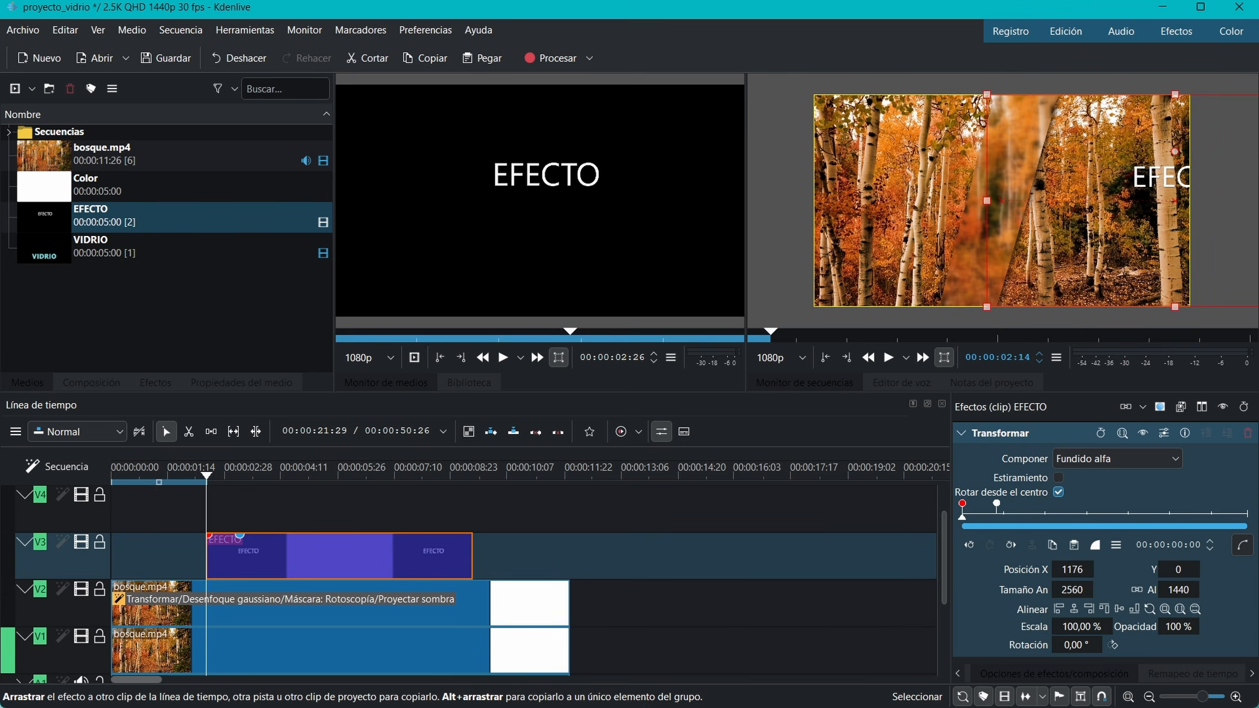
pyautogui.moveTo(1073, 570); pyautogui.dragTo(1114, 569)
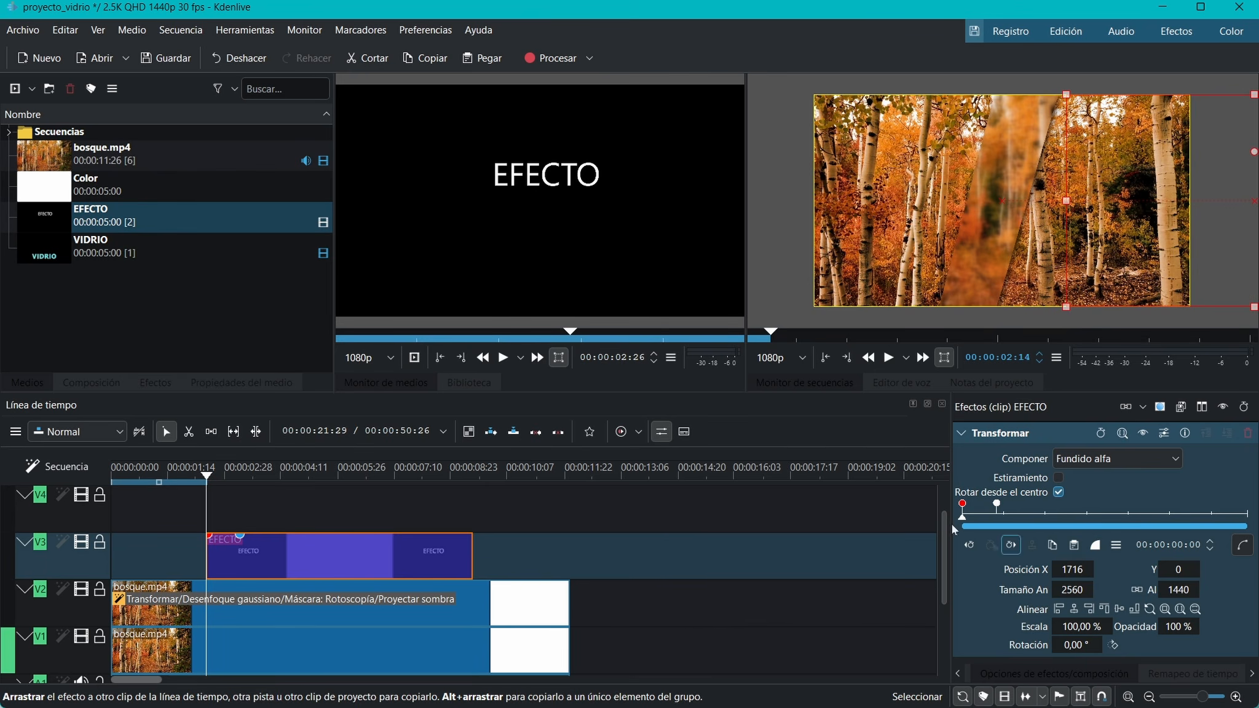
# Step: Add keyframes at 00:00:05:24 and 00:00:06:22 of the EFECTO title, and set Posición X to -1684 at the last one
pyautogui.click(1004, 518)
pyautogui.moveTo(1003, 521); pyautogui.dragTo(1195, 522)
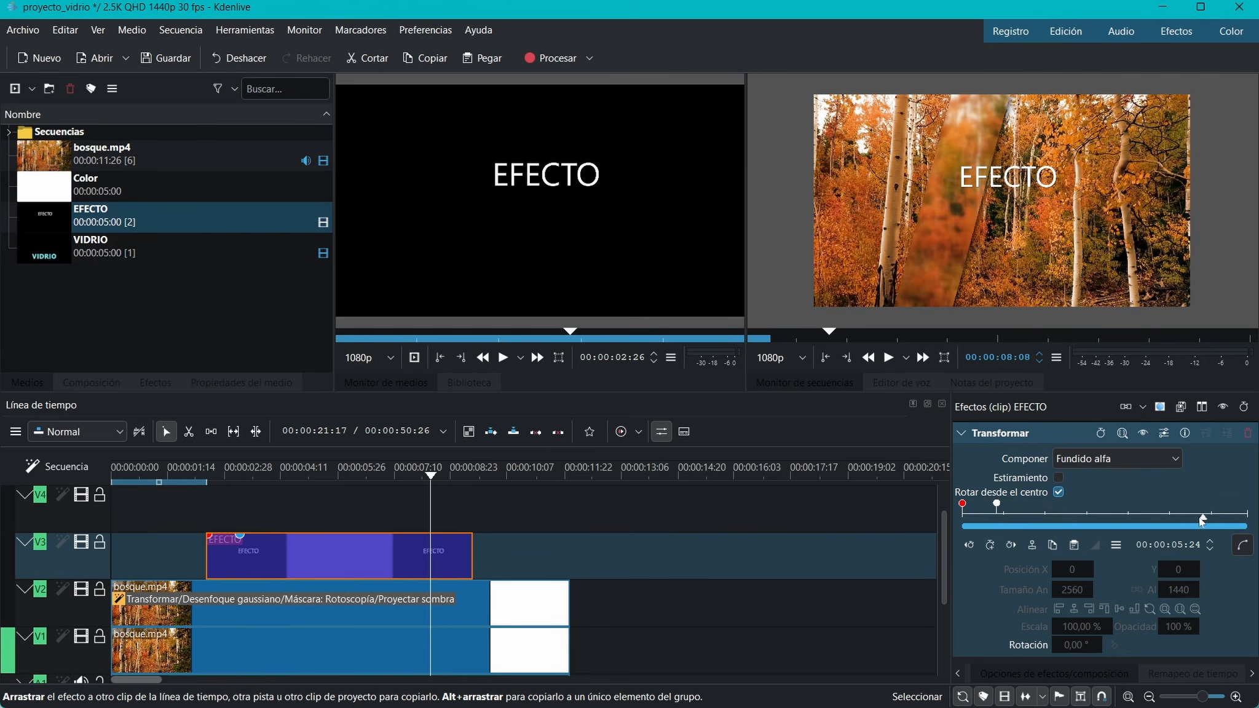
pyautogui.click(990, 546)
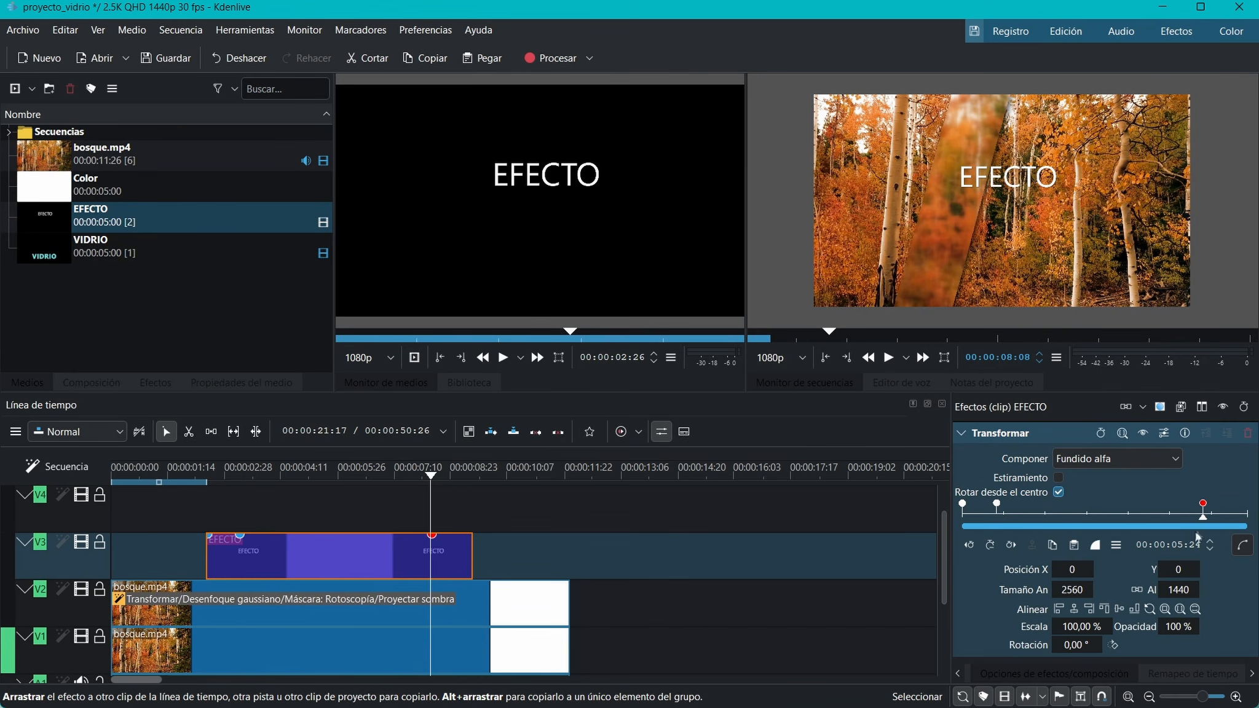
pyautogui.moveTo(1204, 518); pyautogui.dragTo(1244, 524)
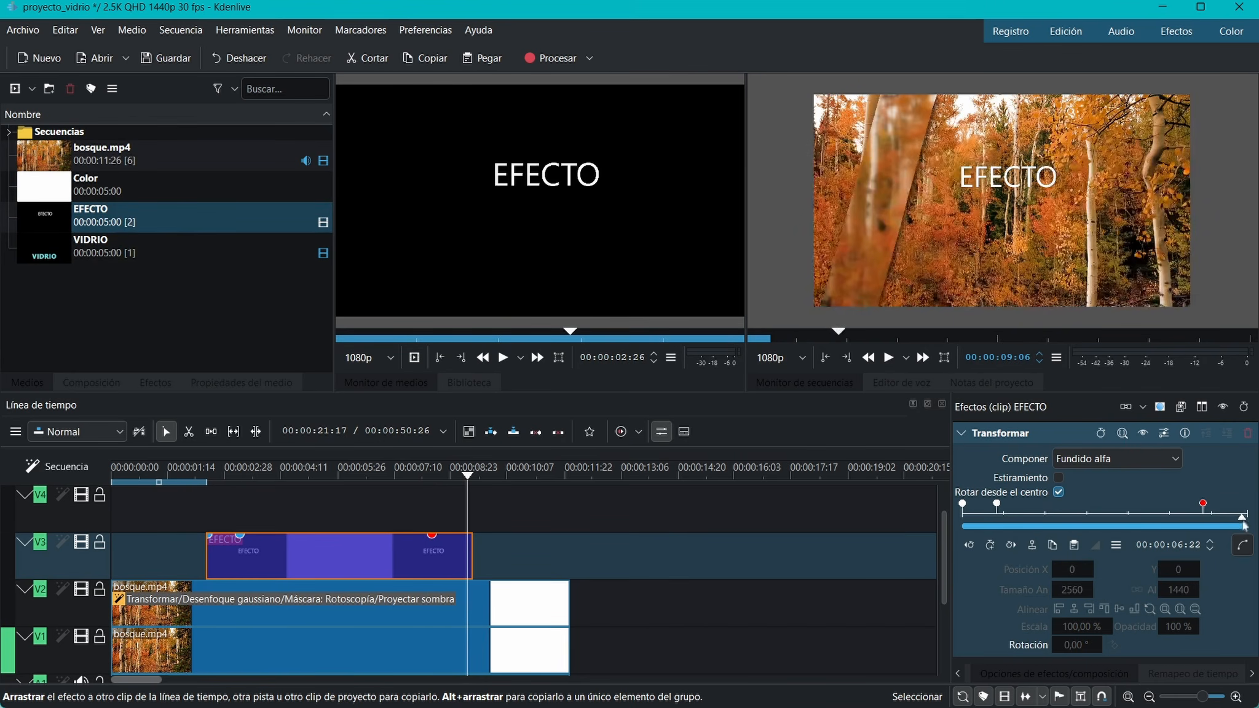
pyautogui.click(990, 546)
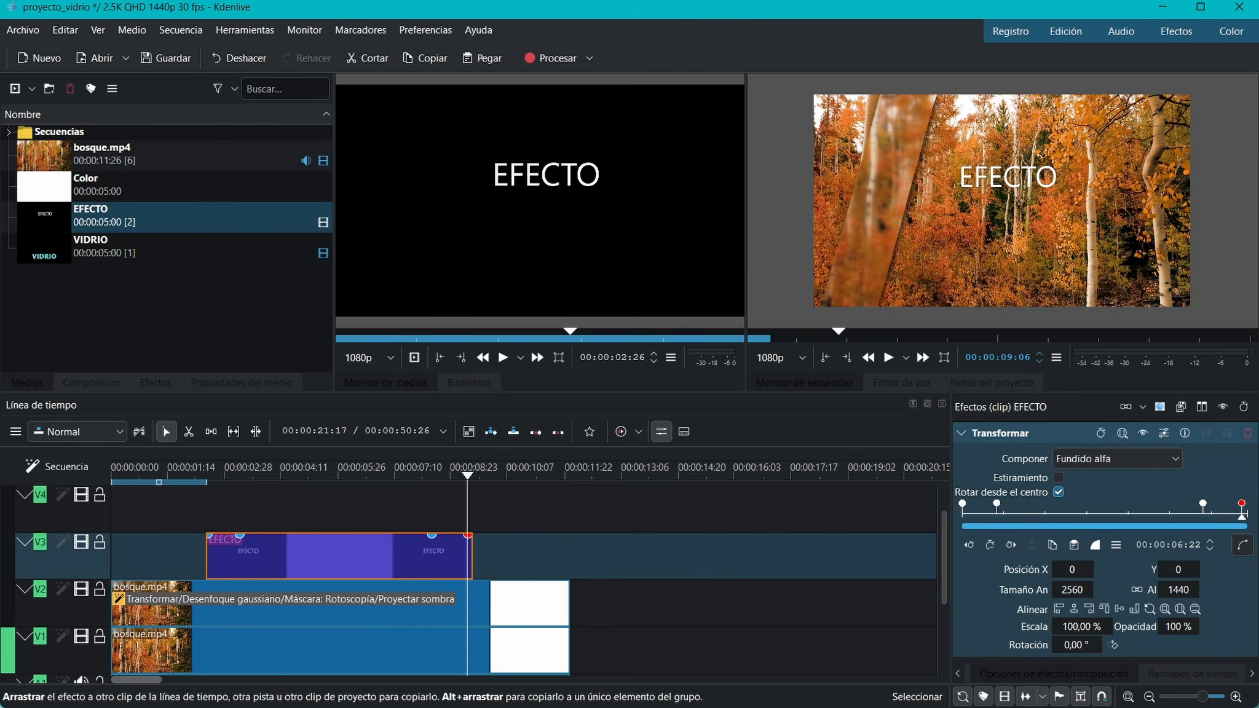
pyautogui.moveTo(1079, 570); pyautogui.dragTo(964, 570)
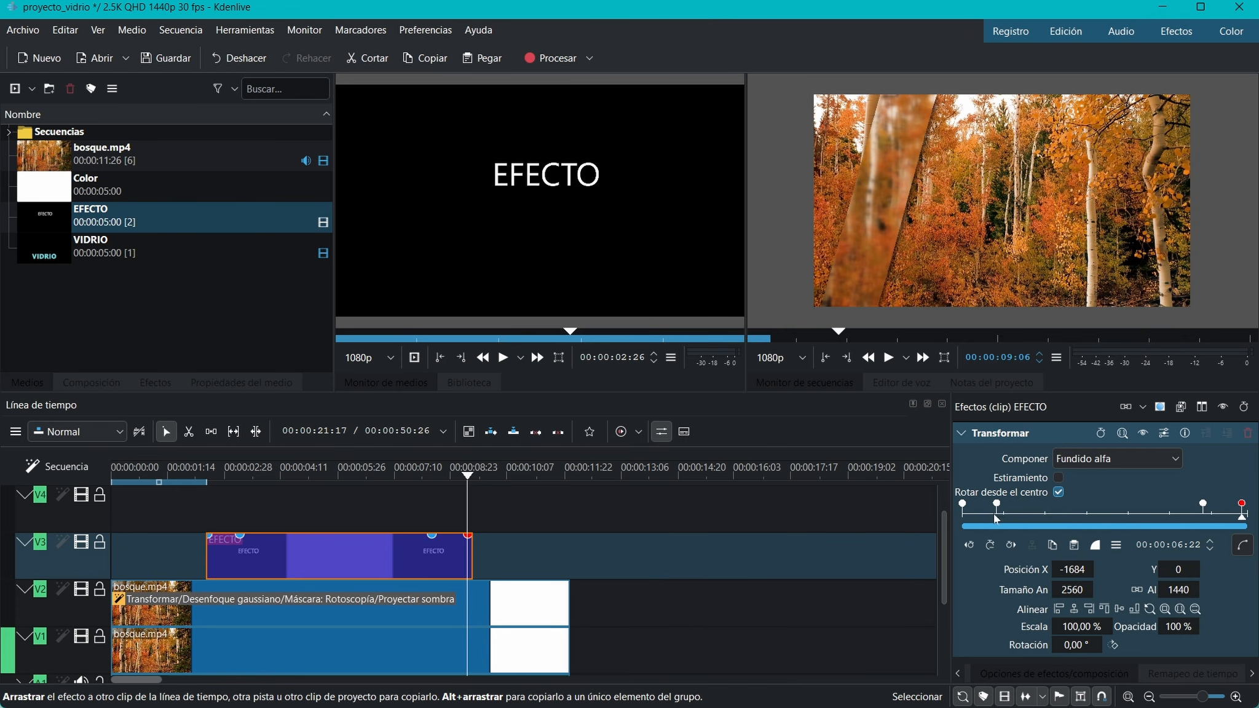
# Step: Try Exponencial entrante interpolation on the first keyframe and Exponencial saliente on the second, and inspect the Posición X curve
pyautogui.click(962, 505)
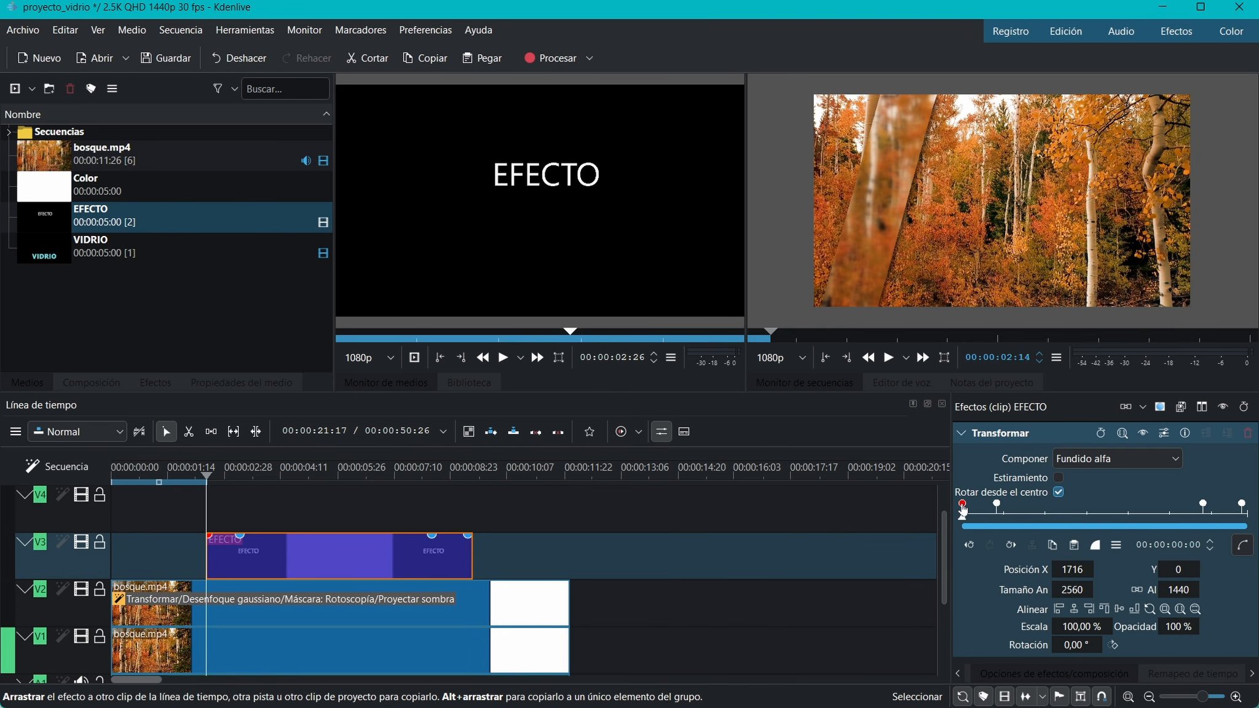
pyautogui.click(1095, 544)
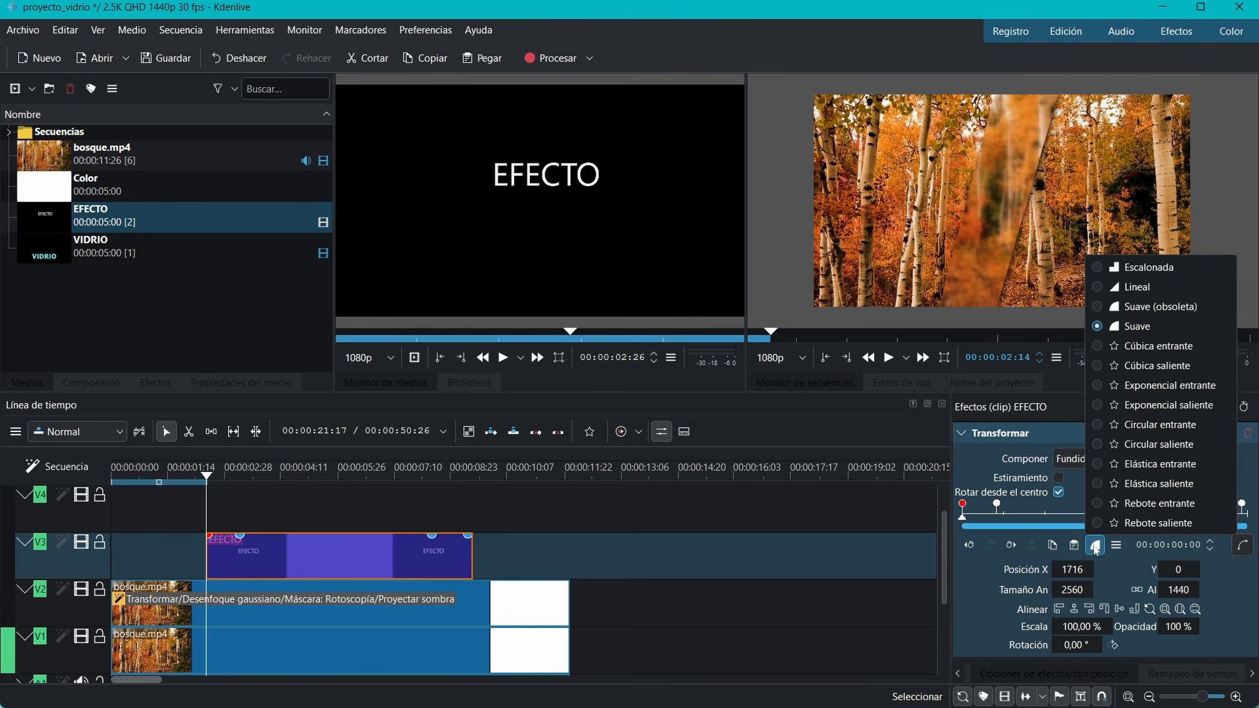
pyautogui.click(1100, 385)
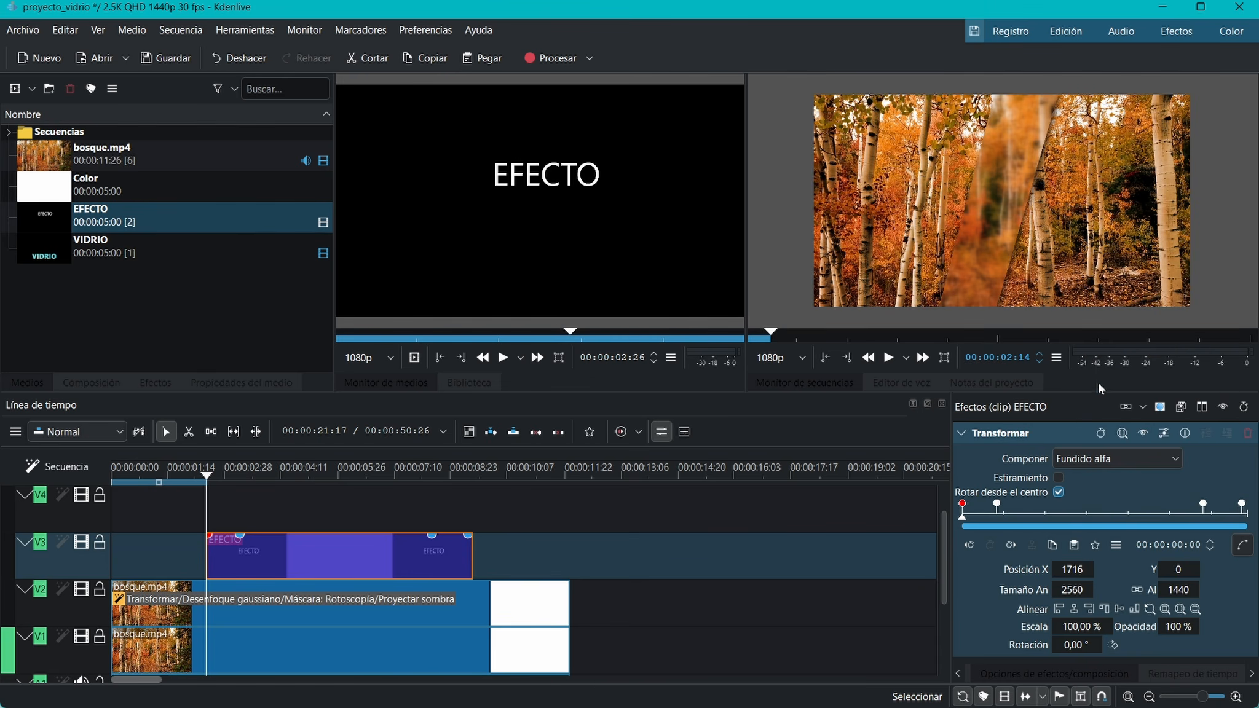
pyautogui.click(997, 504)
pyautogui.click(1095, 549)
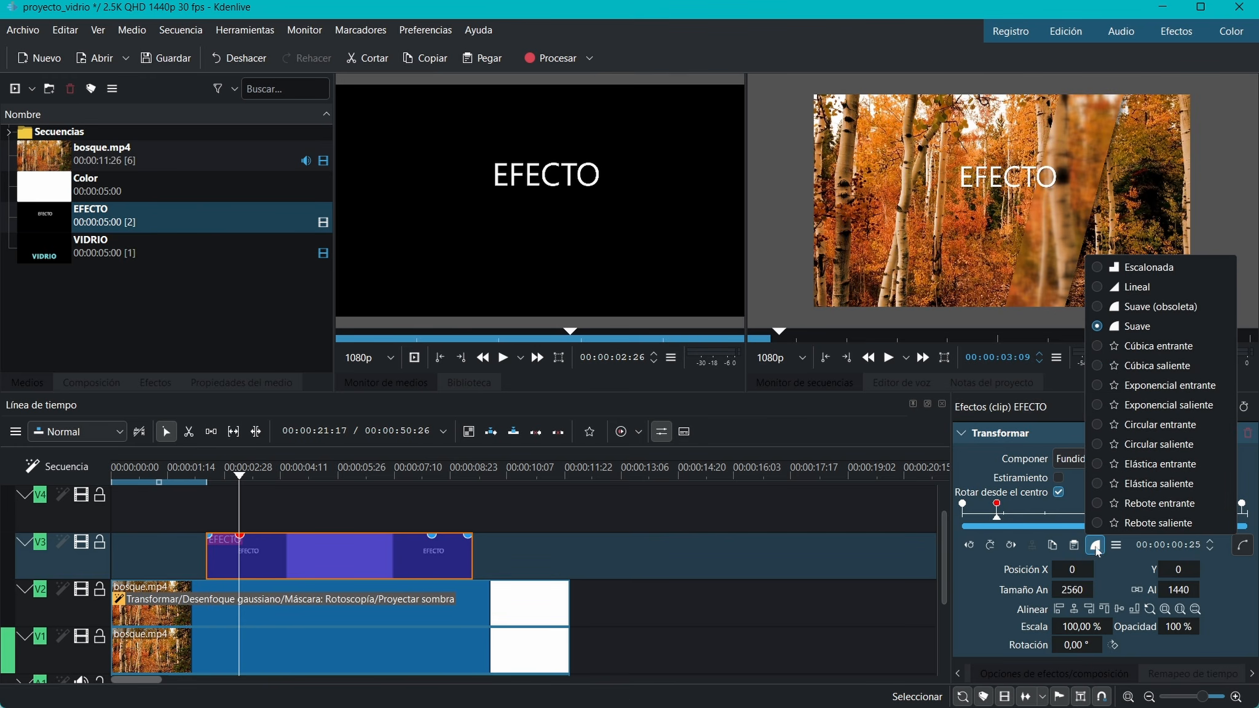
pyautogui.click(1099, 408)
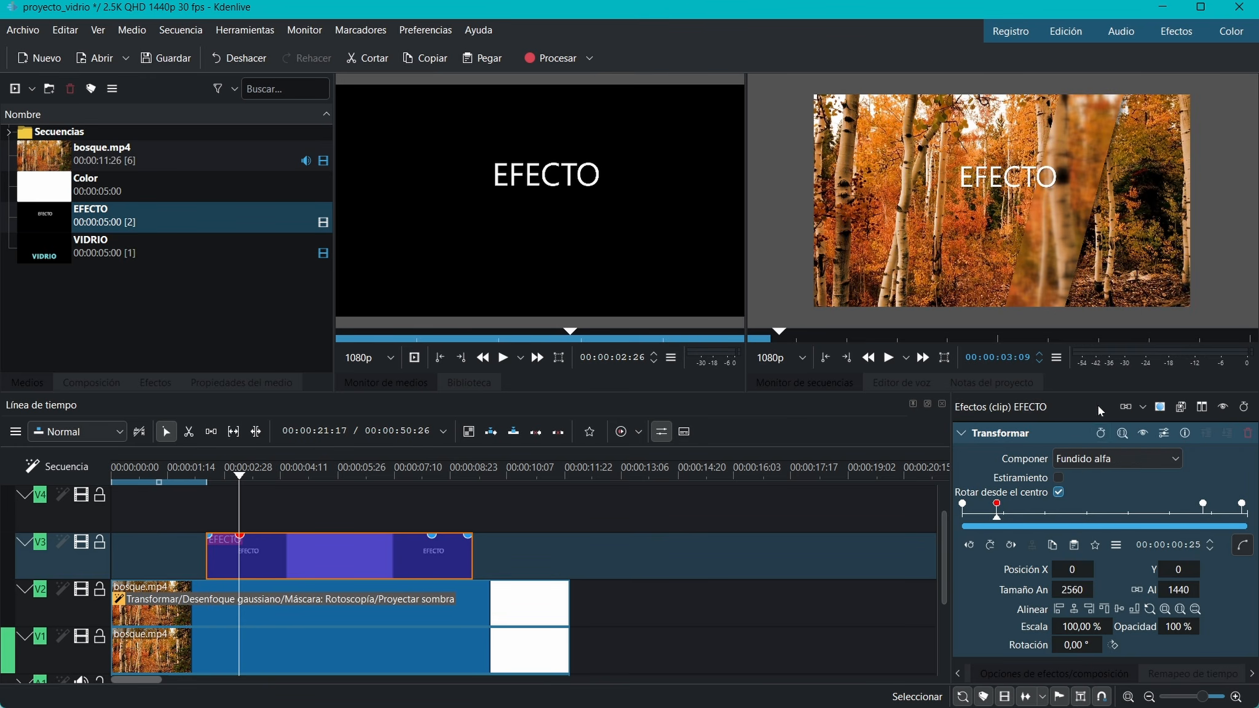
pyautogui.click(1242, 546)
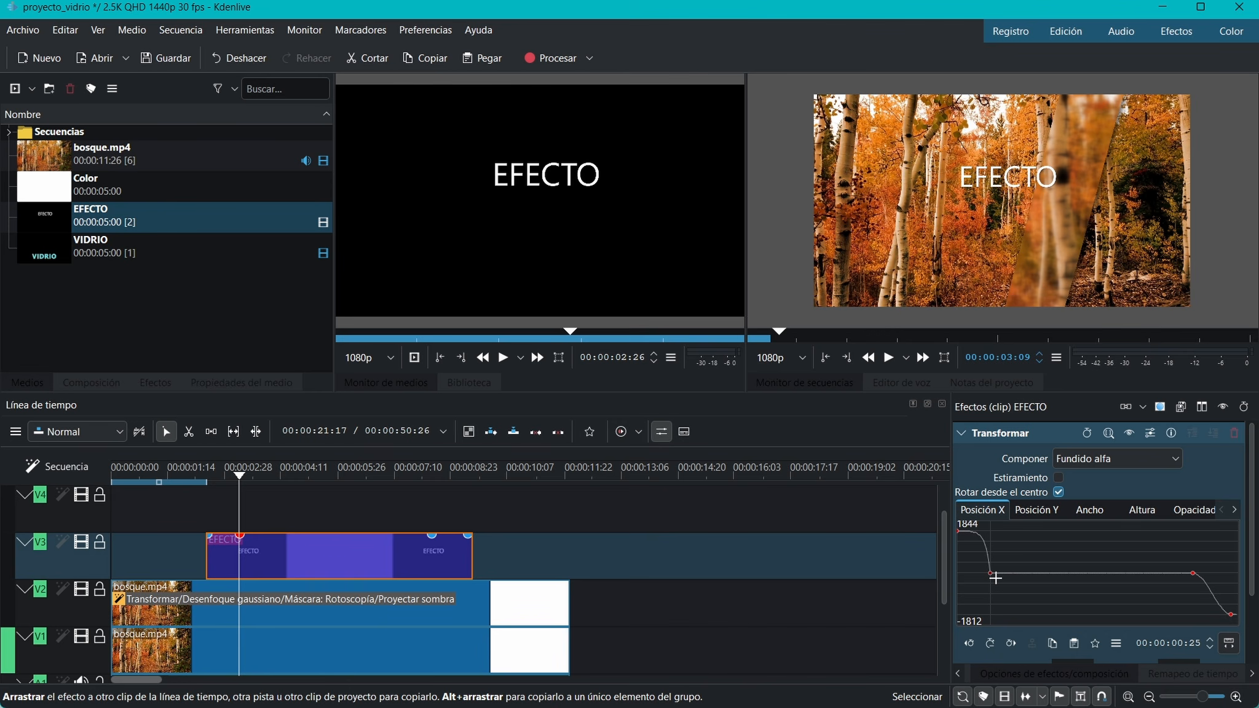
pyautogui.click(1229, 643)
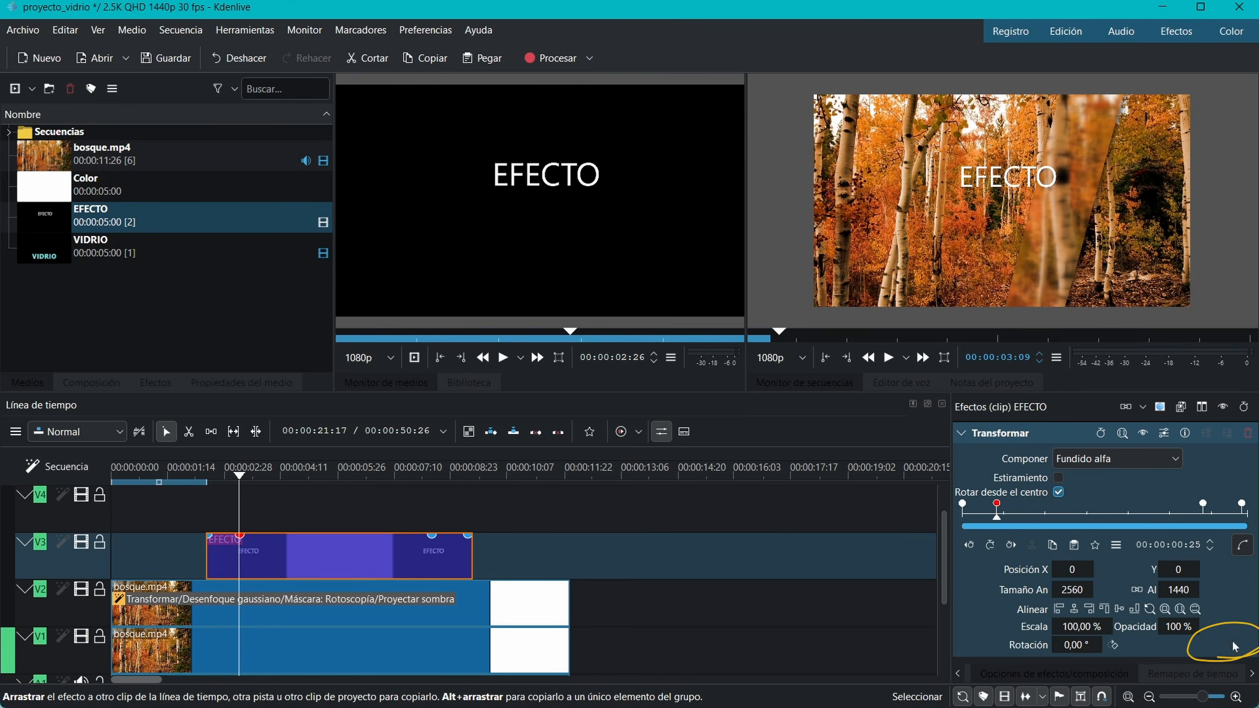
# Step: Set the second keyframe's interpolation to Exponencial entrante and the first keyframe's to Exponencial saliente, and check the Posición X curve
pyautogui.click(1095, 545)
pyautogui.click(1093, 386)
pyautogui.click(962, 504)
pyautogui.click(1095, 545)
pyautogui.click(1092, 404)
pyautogui.click(1242, 546)
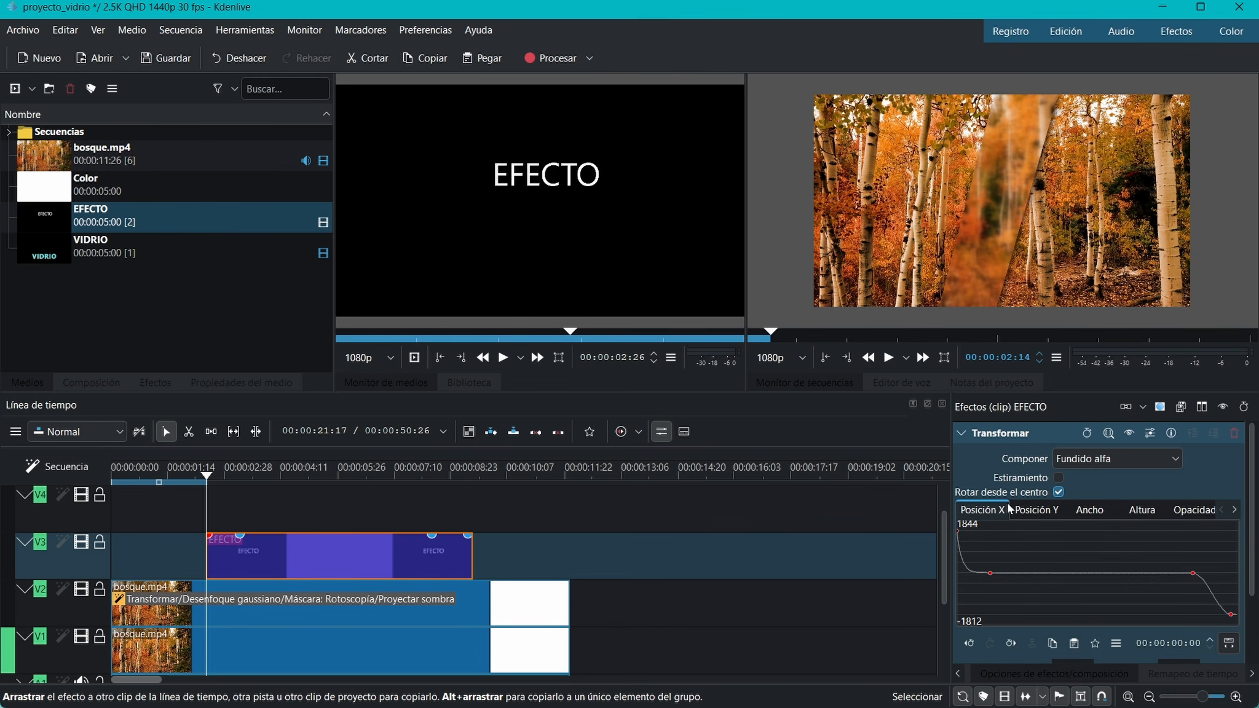
pyautogui.click(1230, 643)
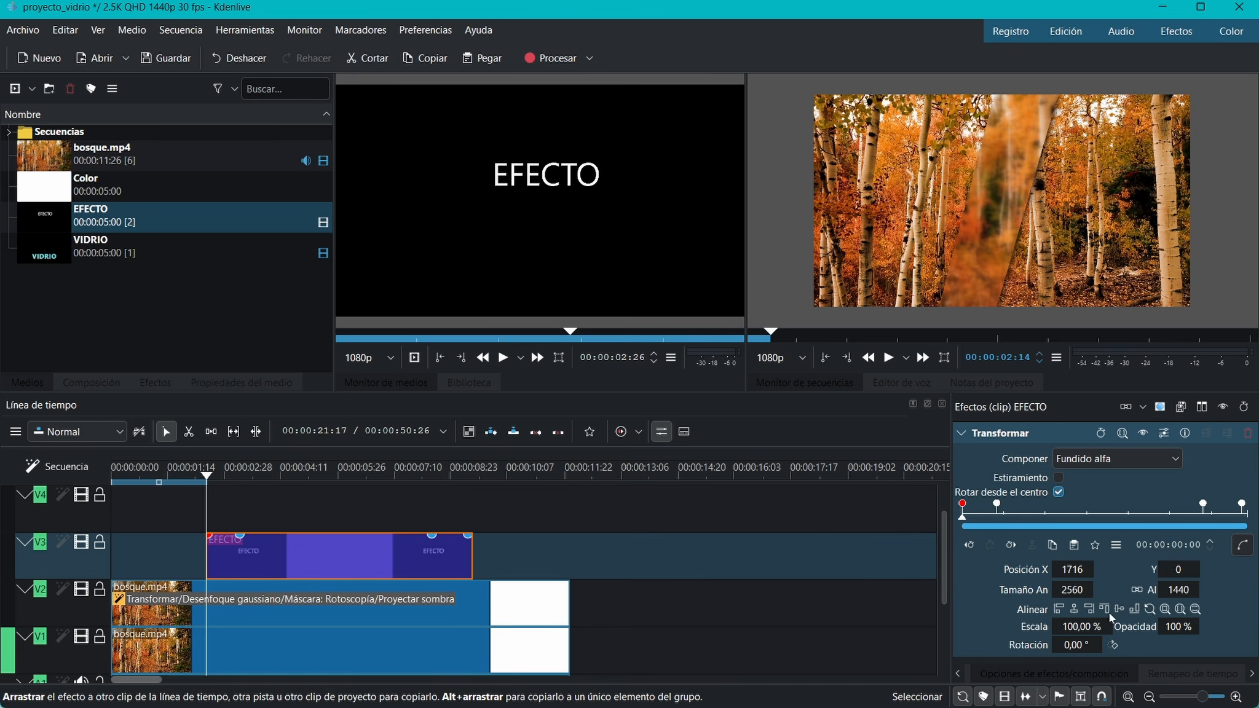
# Step: Set the interpolation of the EFECTO title's last two keyframes to Exponencial saliente and preview its motion
pyautogui.click(188, 473)
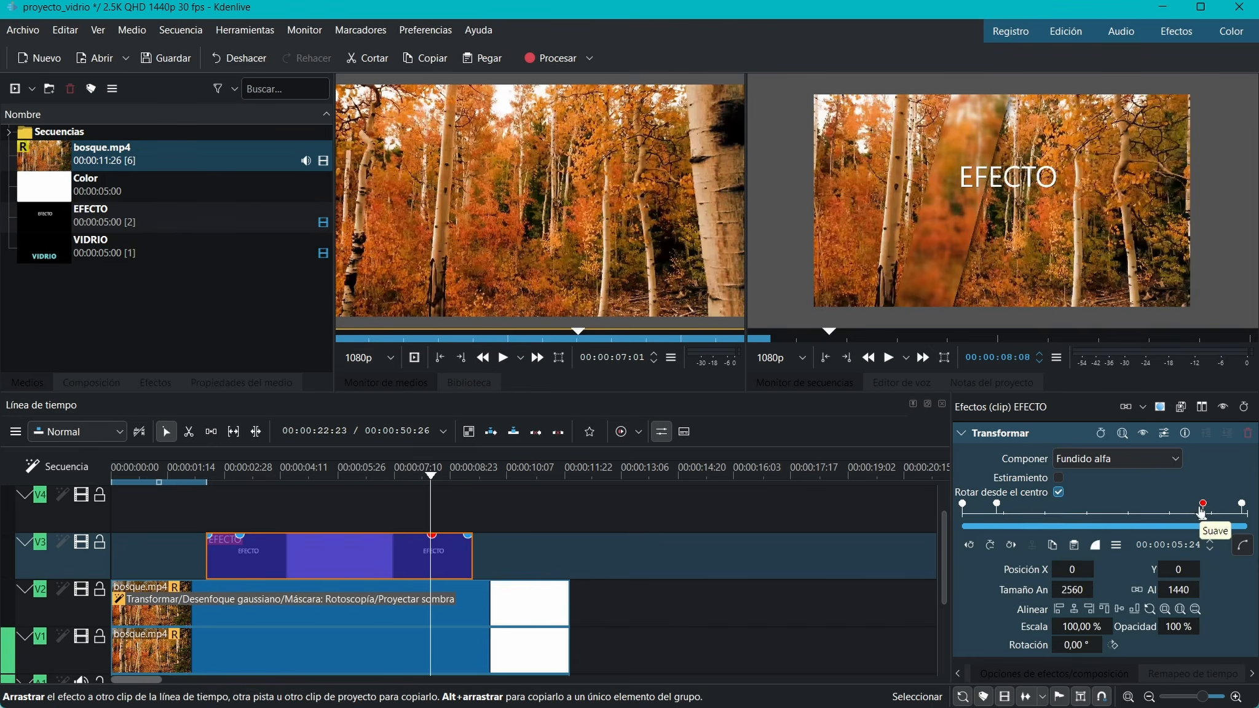
pyautogui.click(1094, 544)
pyautogui.click(1096, 408)
pyautogui.click(1113, 407)
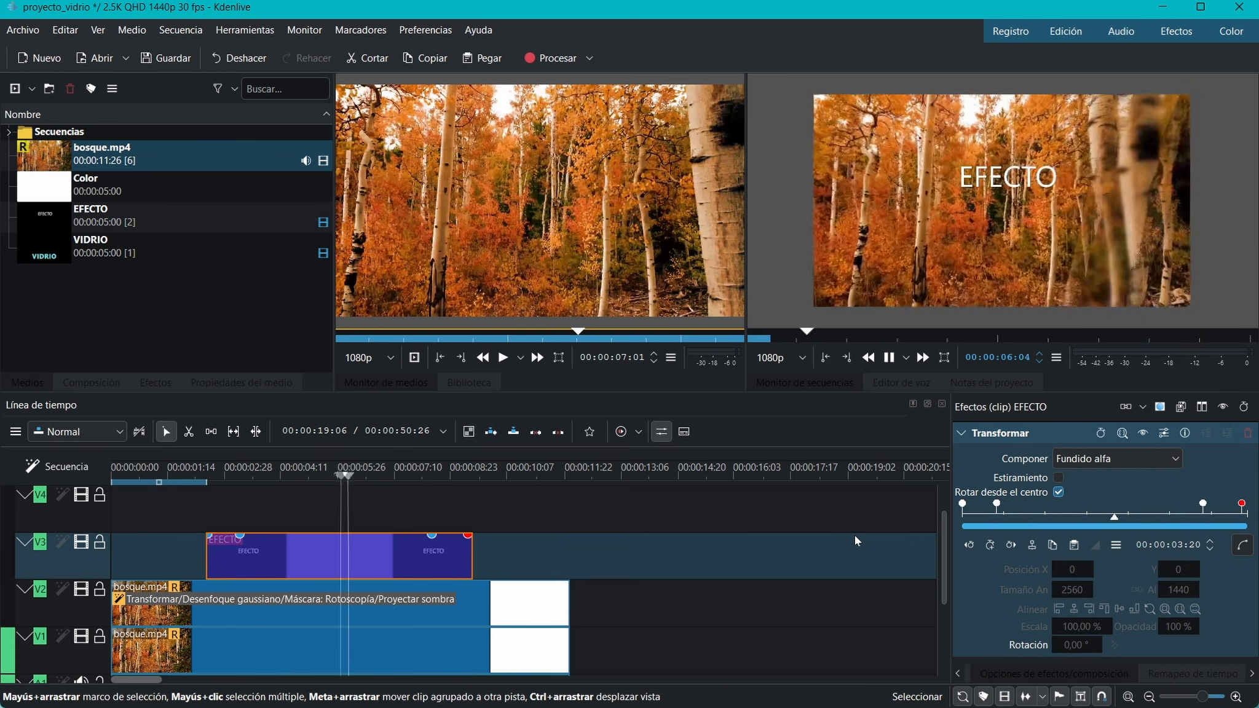
pyautogui.press('space')
# Step: Place the VIDRIO title on track V4 about 2.8 seconds in, with Transformar at Y -148 and a second keyframe near its start
pyautogui.moveTo(47, 245); pyautogui.dragTo(220, 512)
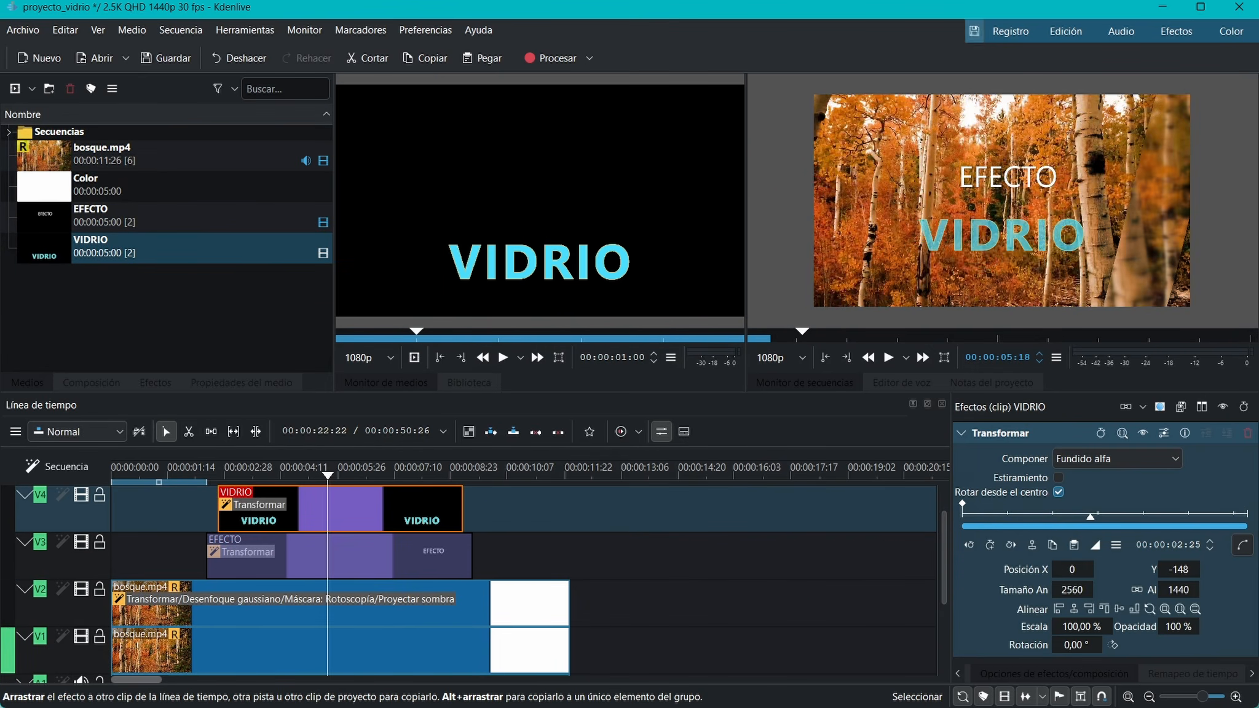
pyautogui.click(984, 514)
pyautogui.click(990, 545)
# Step: Increase the VIDRIO title's Y at the first keyframe, and add a third keyframe plus a last one at 00:00:06:00 with Y 536
pyautogui.click(962, 514)
pyautogui.moveTo(1178, 570); pyautogui.dragTo(1230, 570)
pyautogui.click(1205, 514)
pyautogui.click(990, 545)
pyautogui.click(1236, 514)
# Step: Set the interpolation of the VIDRIO title's third keyframe to Exponencial saliente and select its last keyframe
pyautogui.click(984, 503)
pyautogui.click(1205, 502)
pyautogui.click(1095, 545)
pyautogui.click(1125, 407)
pyautogui.click(1236, 503)
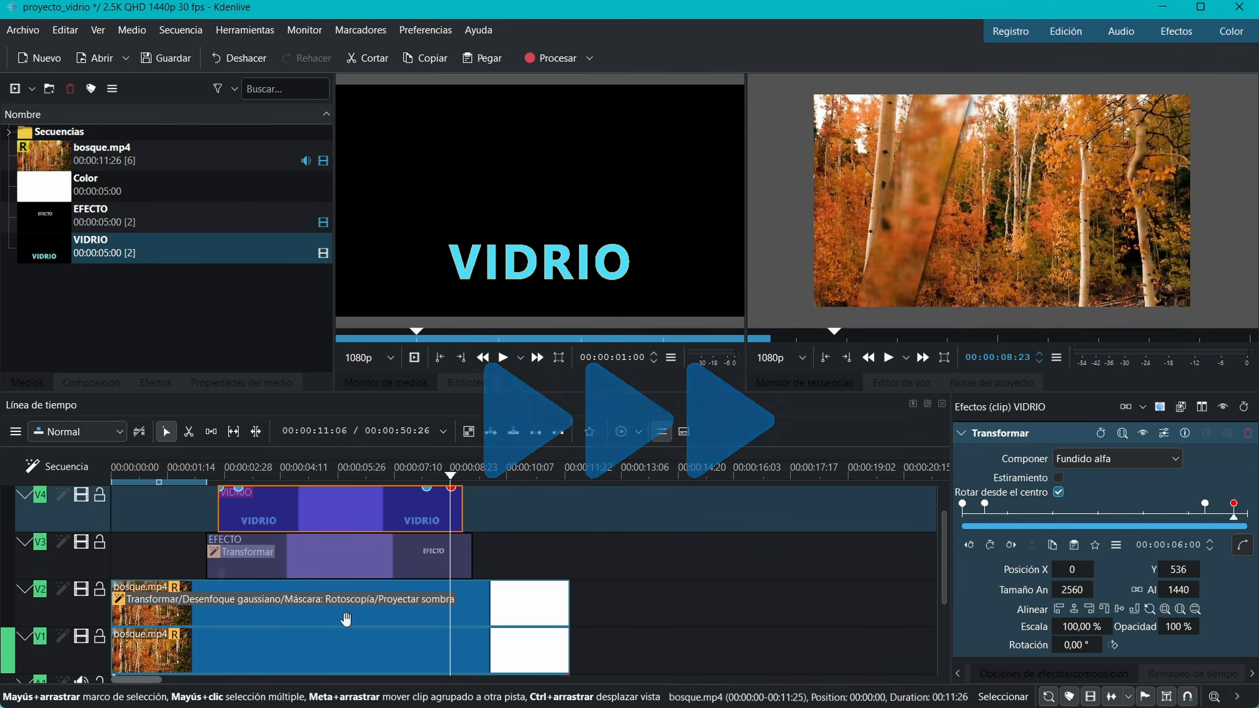
# Step: Preview the sequence from shortly before the titles to check both title animations over the glass effect
pyautogui.click(177, 469)
pyautogui.press('space')
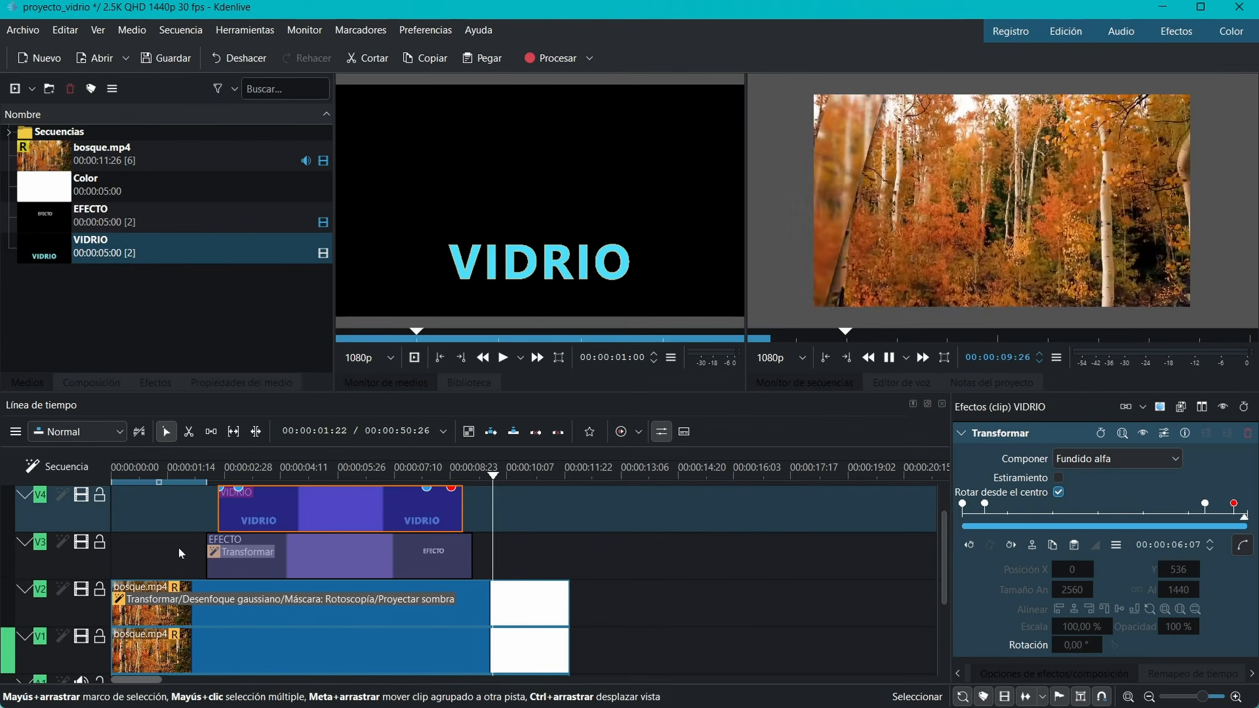
pyautogui.press('space')
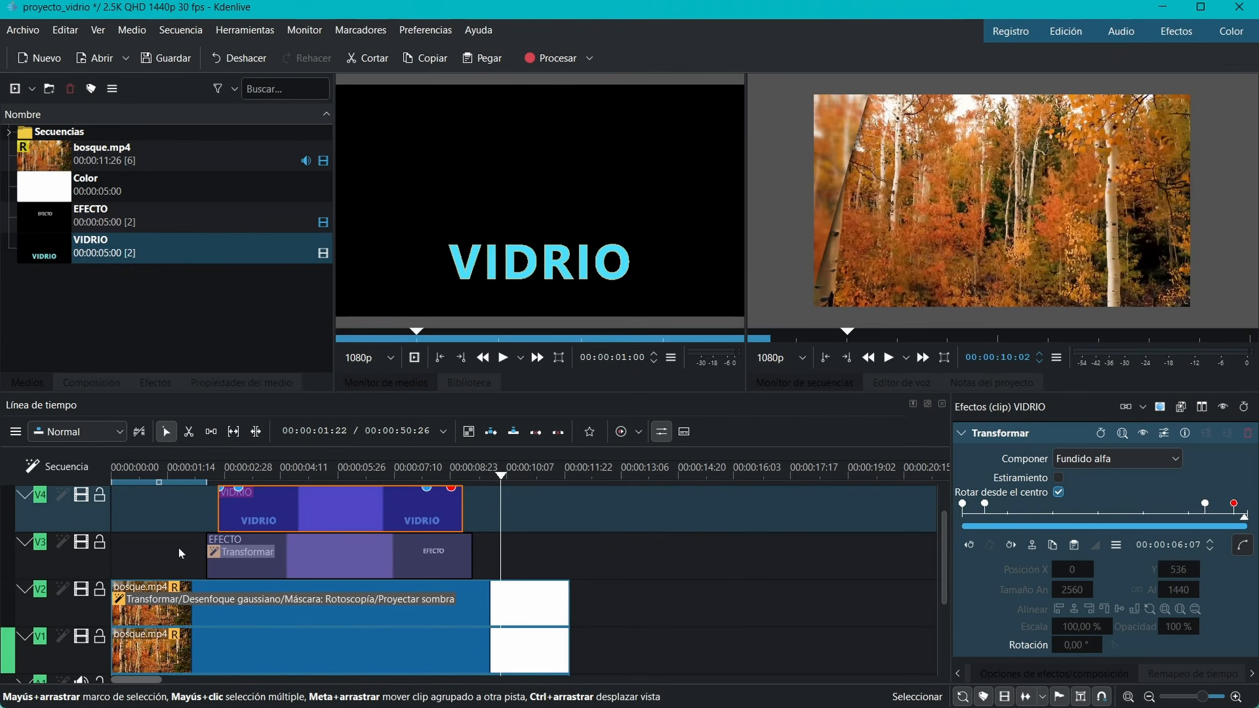